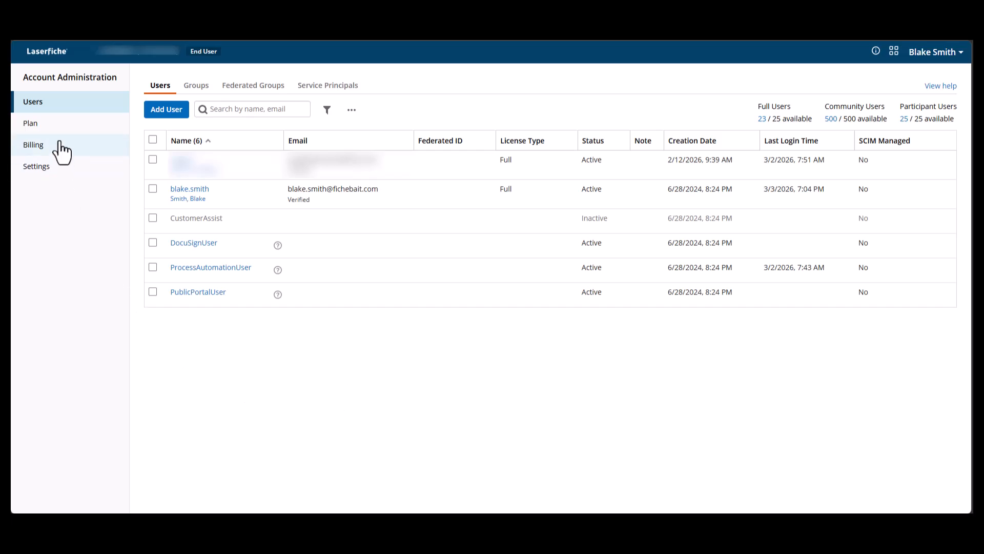
Step: Review the identity provider's Provisioning and Attribute Mappings tabs, confirming Group maps to Groups
{"action": "left_click", "coordinate": [55, 168]}
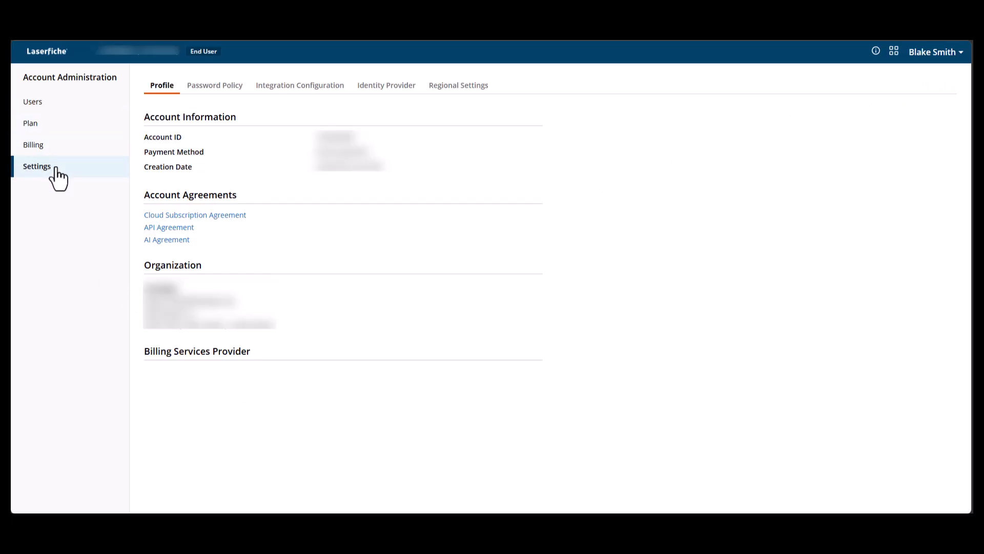
{"action": "left_click", "coordinate": [396, 88]}
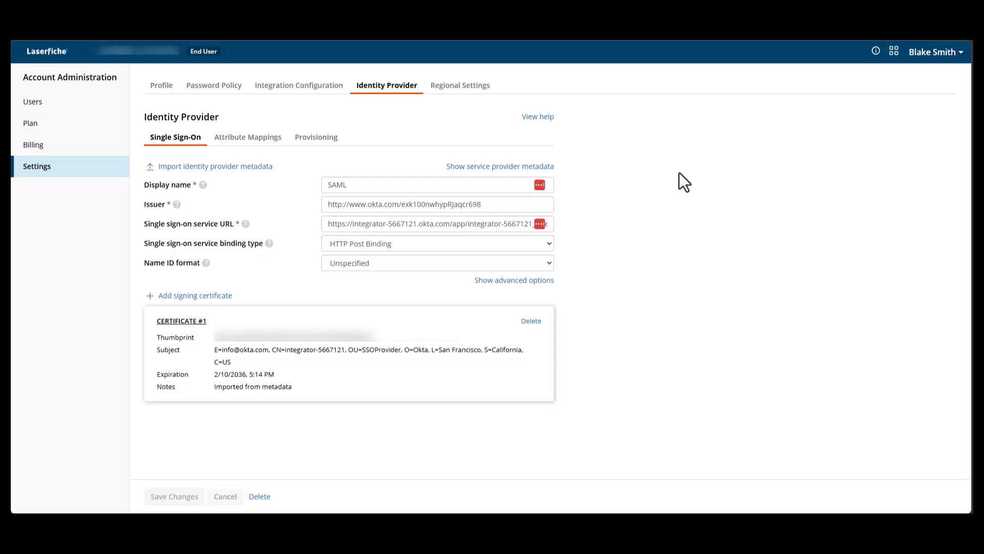
{"action": "left_click", "coordinate": [317, 139]}
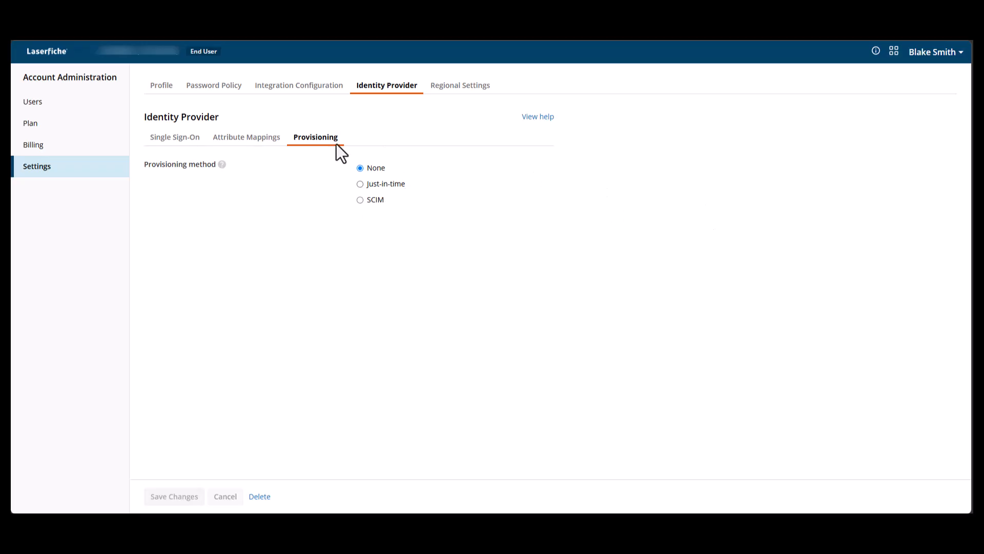
{"action": "left_click", "coordinate": [251, 140]}
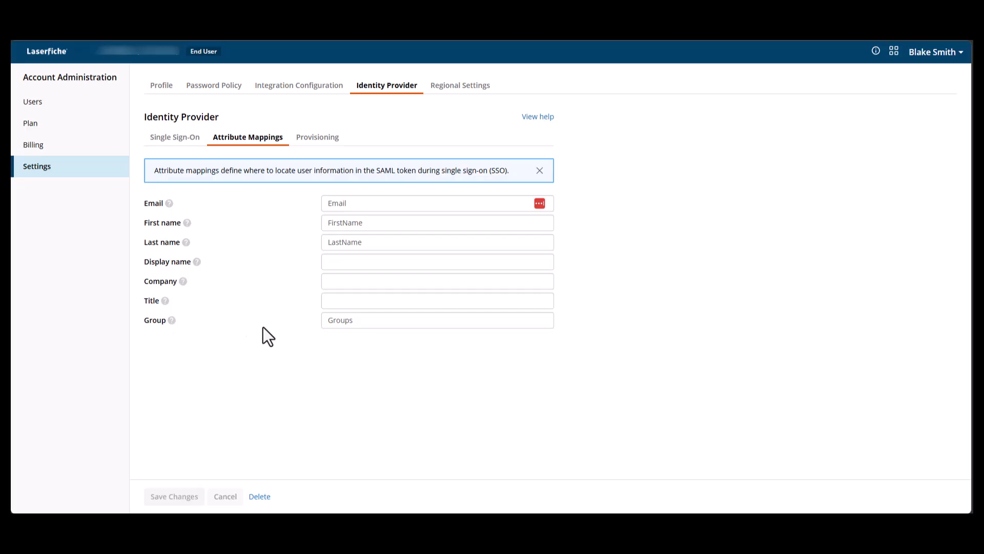
{"action": "left_click", "coordinate": [370, 321]}
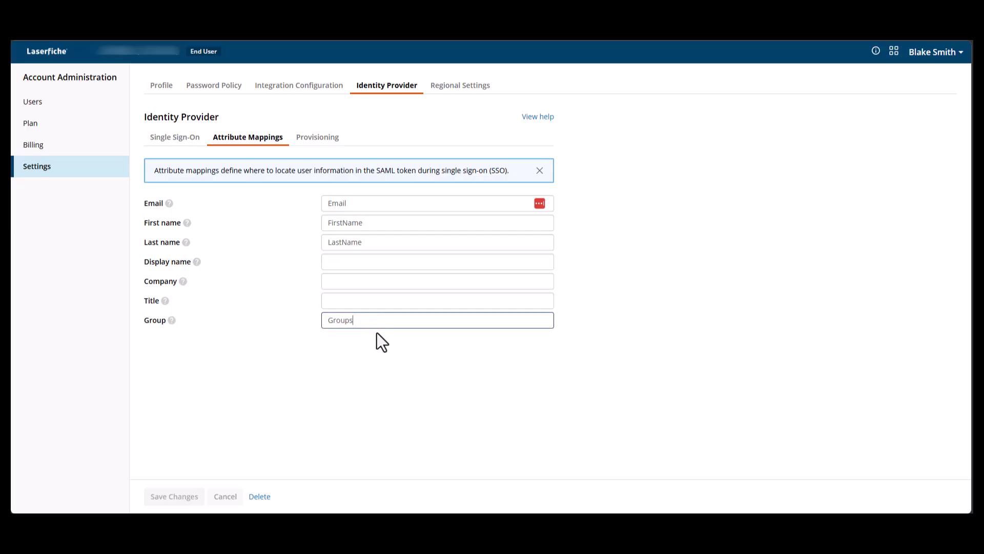
{"action": "left_click", "coordinate": [379, 337]}
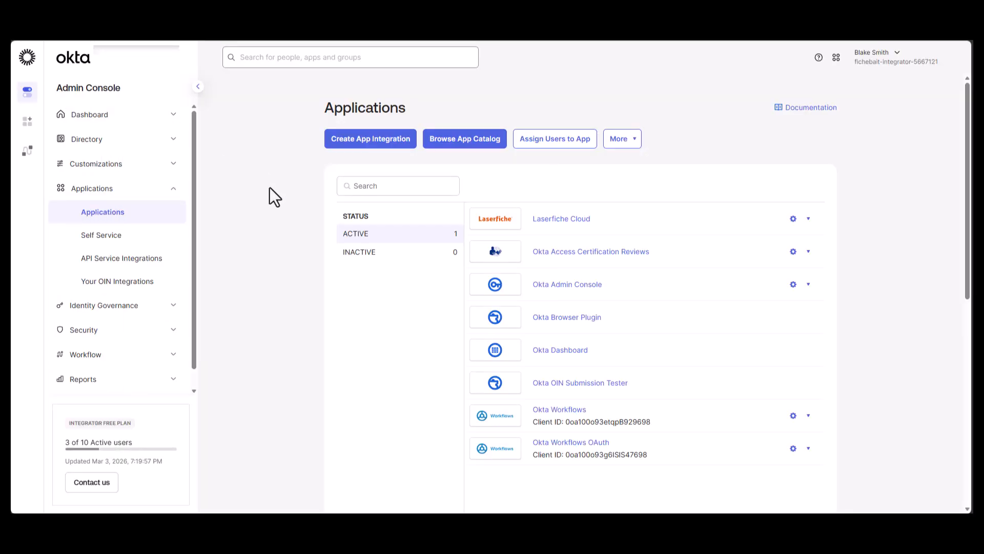
Step: Open Okta's Repository Only group and view its assigned application, Laserfiche Cloud
{"action": "left_click", "coordinate": [175, 141]}
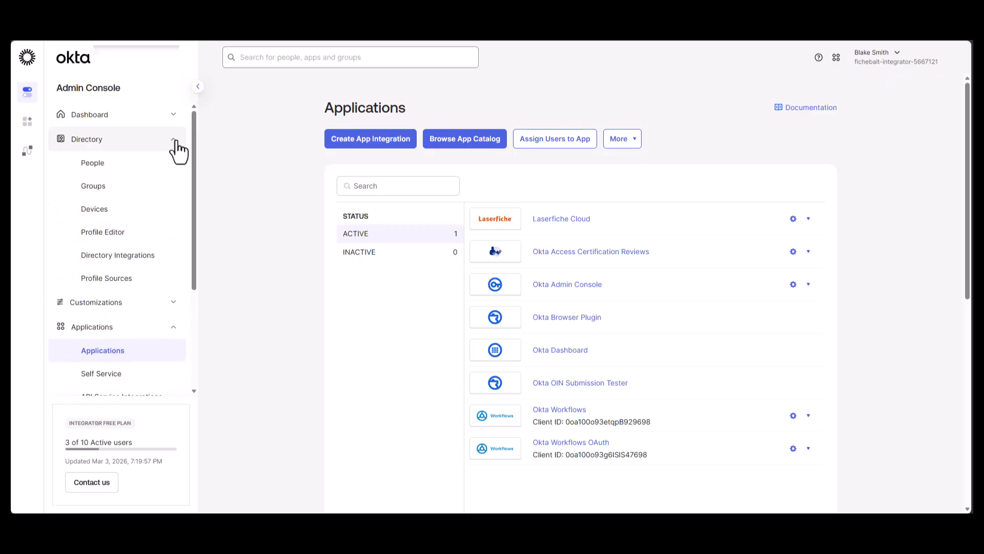
{"action": "left_click", "coordinate": [112, 194]}
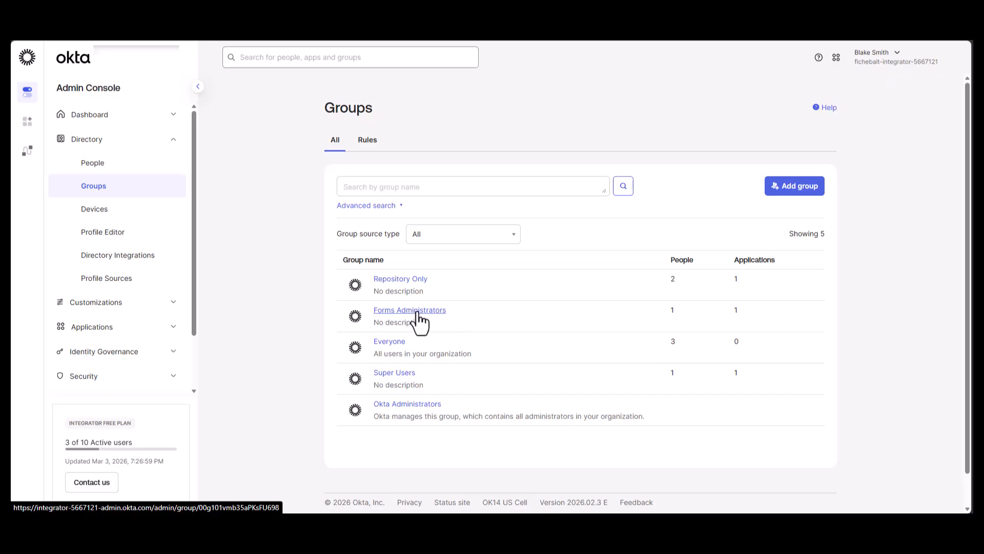
{"action": "left_click", "coordinate": [410, 280]}
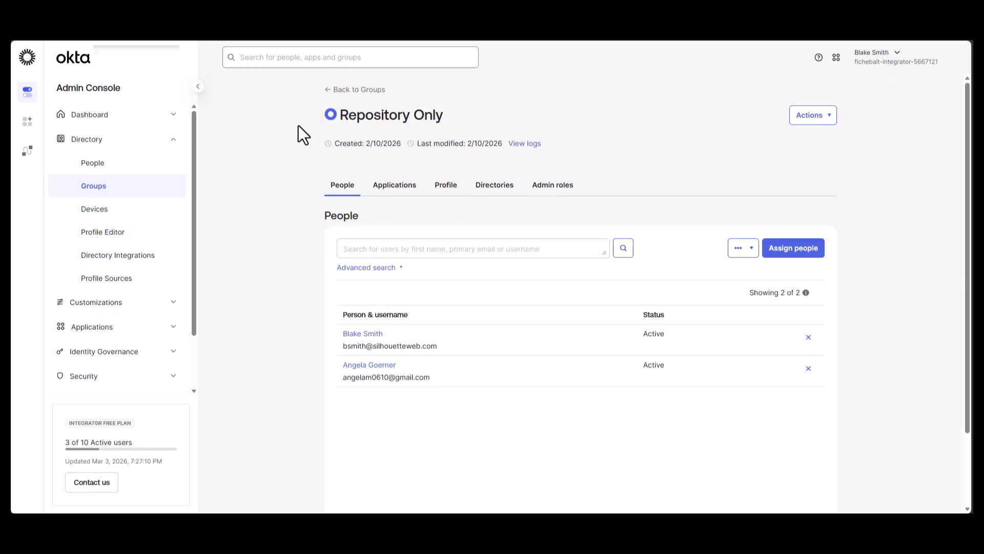
{"action": "left_click", "coordinate": [350, 90]}
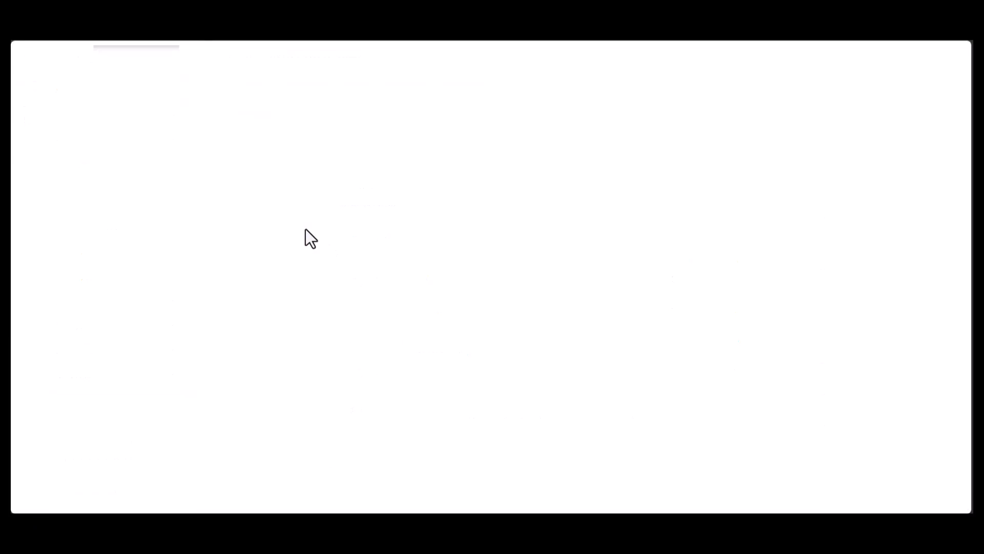
{"action": "left_click", "coordinate": [406, 189]}
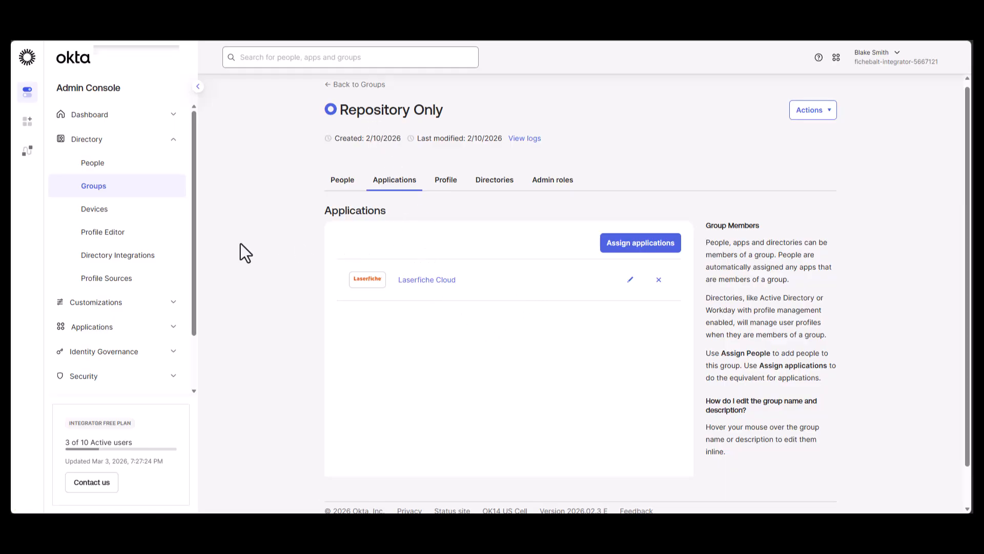
{"action": "left_click", "coordinate": [174, 326]}
{"action": "scroll", "coordinate": [160, 303], "scroll_direction": "down", "scroll_amount": 2}
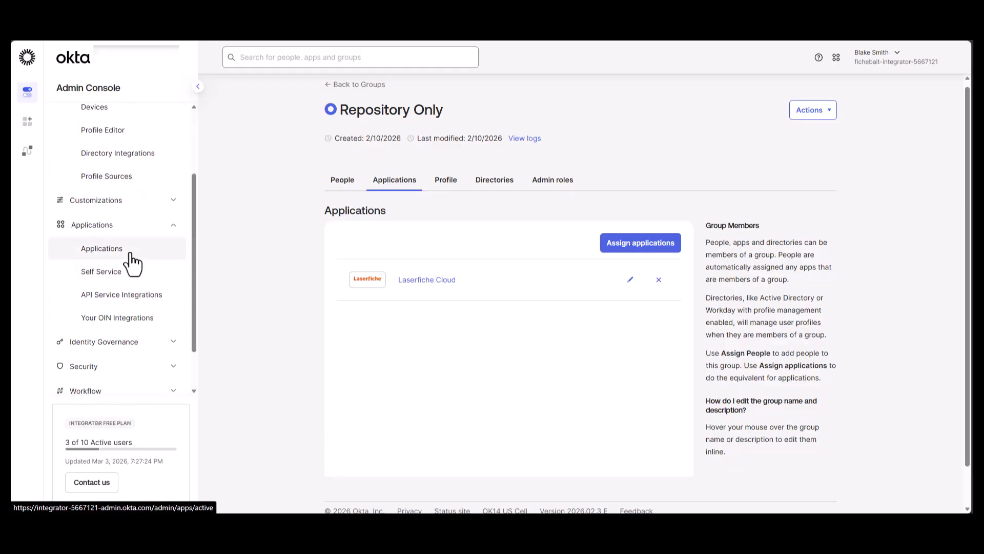
Step: Open the Laserfiche Cloud app integration and review its General settings
{"action": "left_click", "coordinate": [129, 252]}
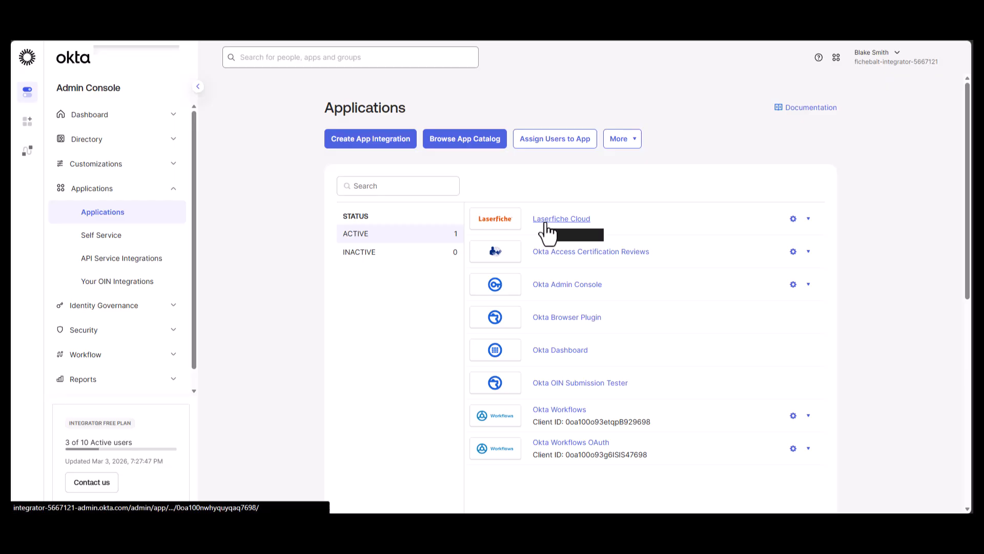
{"action": "left_click", "coordinate": [543, 224]}
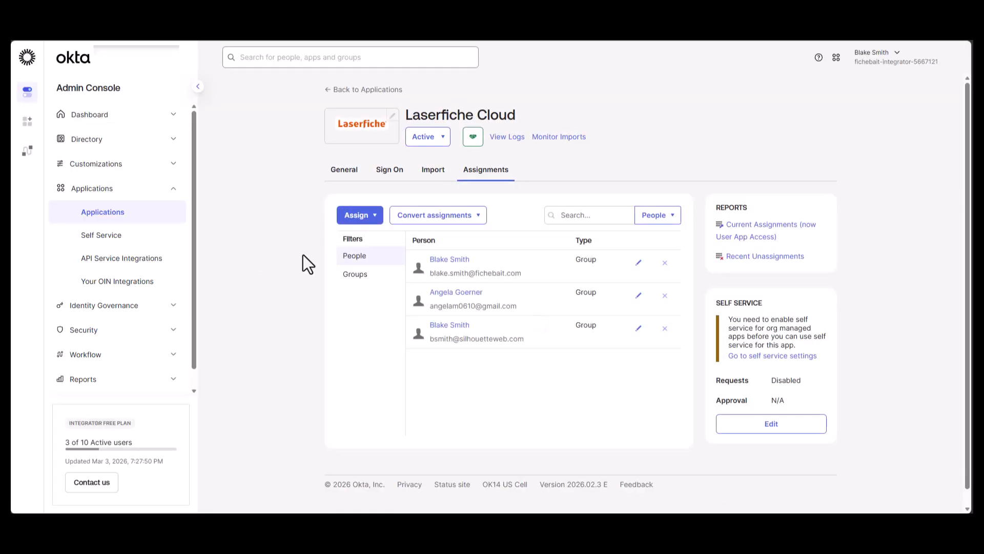
{"action": "left_click", "coordinate": [349, 171]}
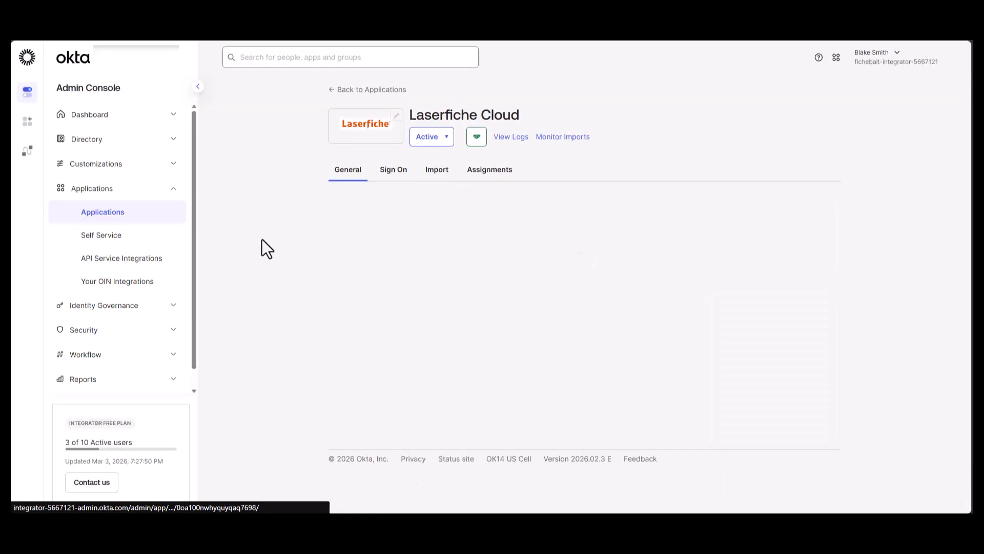
{"action": "scroll", "coordinate": [288, 253], "scroll_direction": "down", "scroll_amount": 1}
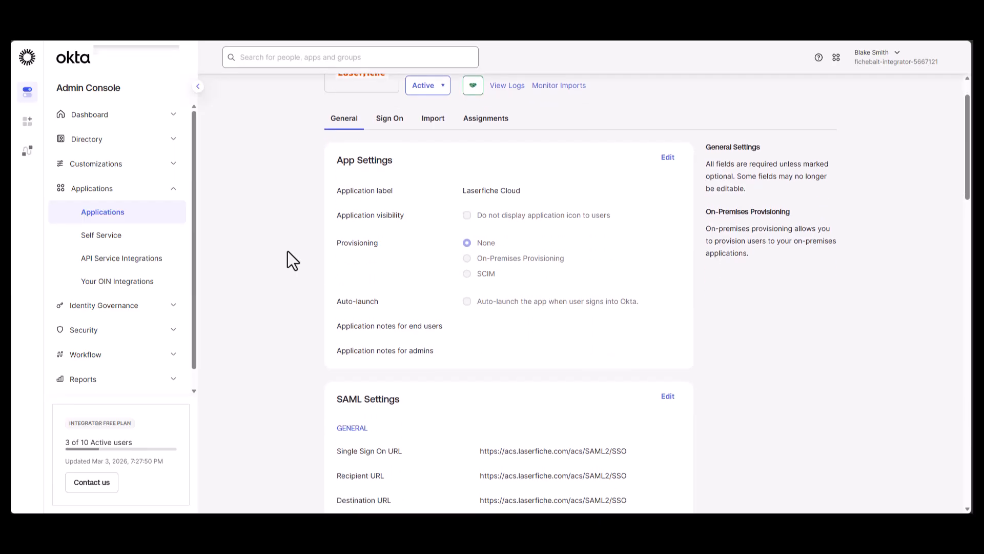
{"action": "scroll", "coordinate": [288, 251], "scroll_direction": "down", "scroll_amount": 6}
{"action": "scroll", "coordinate": [287, 251], "scroll_direction": "down", "scroll_amount": 3}
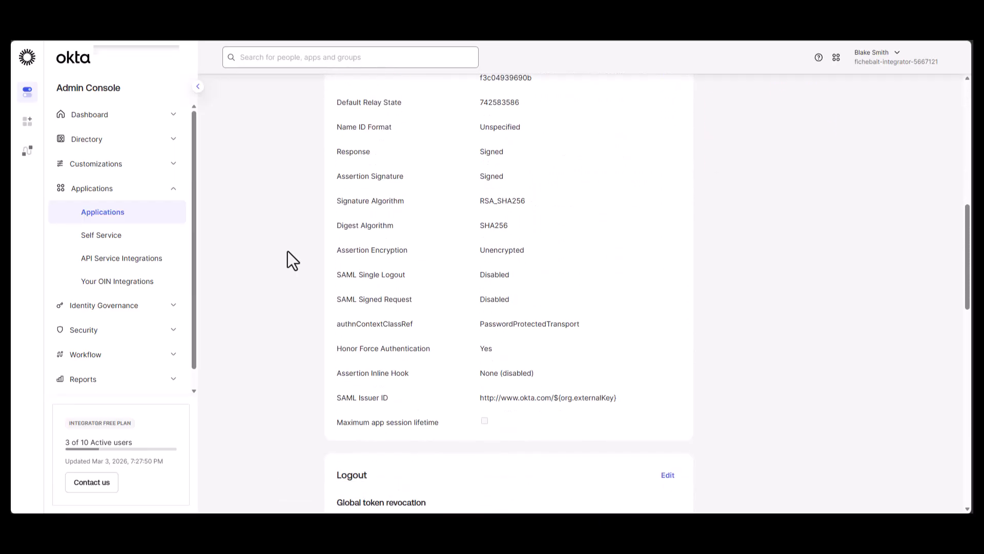
{"action": "scroll", "coordinate": [288, 250], "scroll_direction": "up", "scroll_amount": 10}
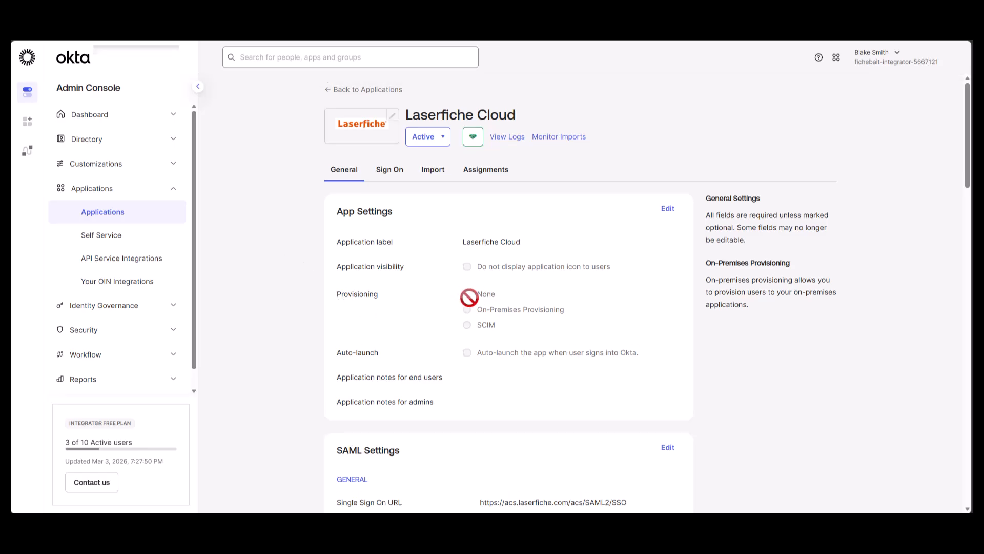
Step: Scroll the app's Sign On settings down to the empty Attribute statements section
{"action": "left_click", "coordinate": [399, 176]}
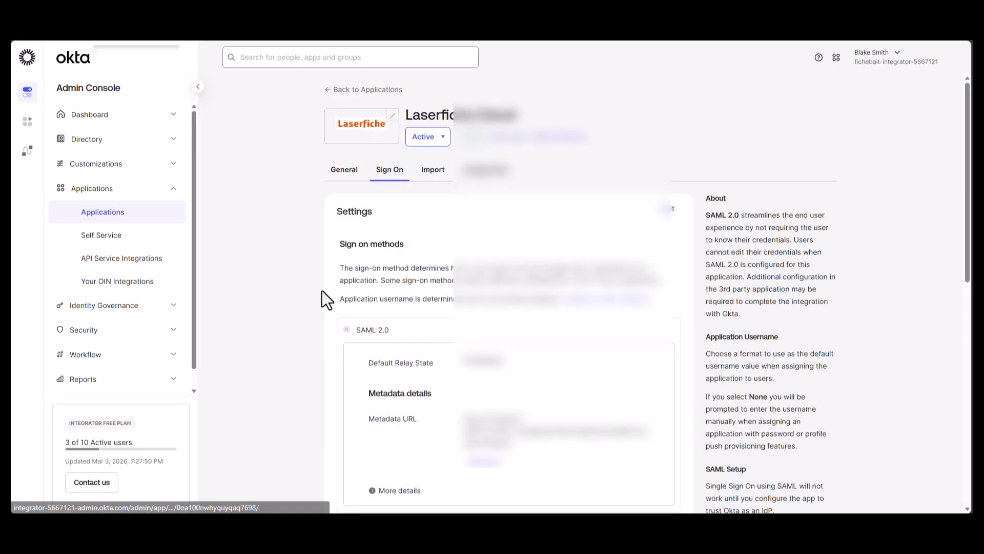
{"action": "scroll", "coordinate": [304, 295], "scroll_direction": "down", "scroll_amount": 4}
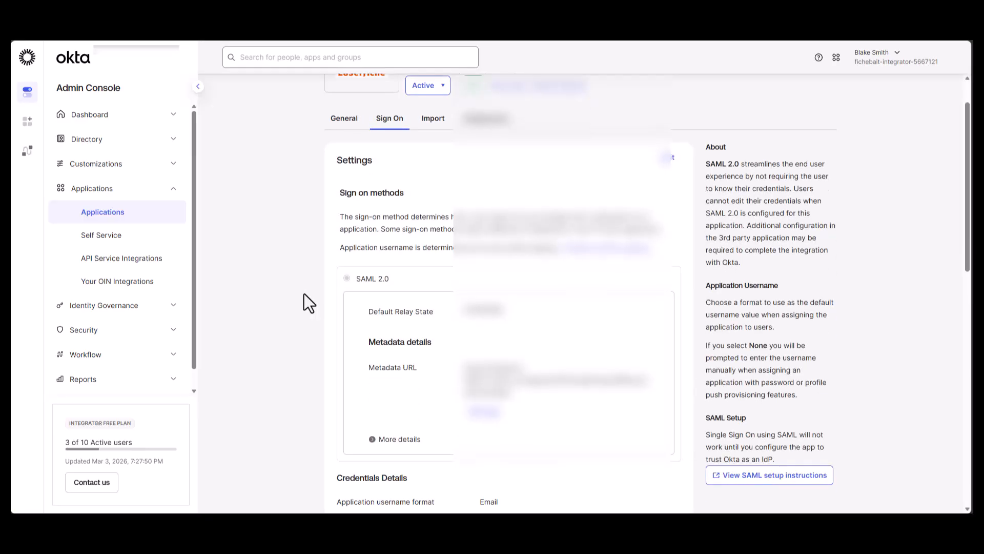
{"action": "scroll", "coordinate": [304, 291], "scroll_direction": "down", "scroll_amount": 5}
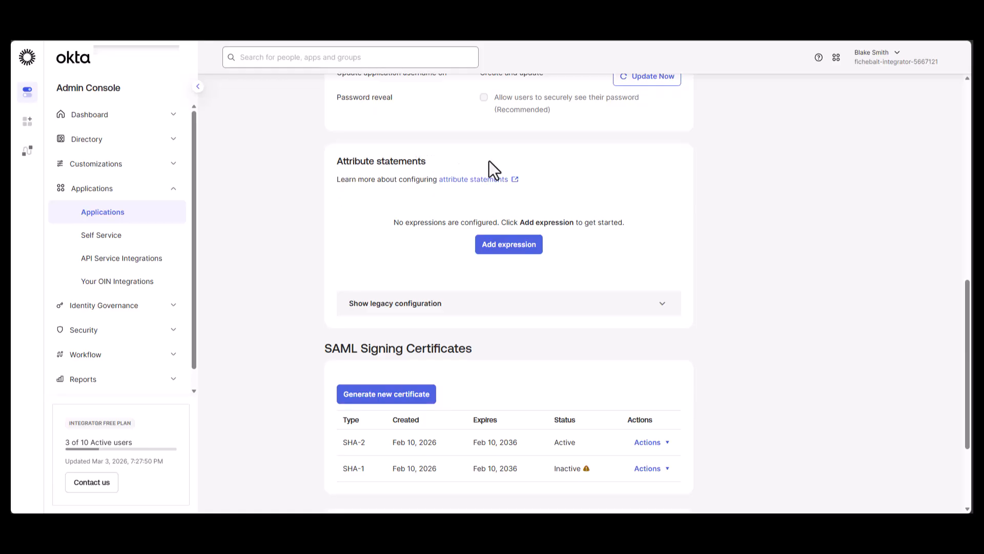
Step: Reveal the legacy attribute statements and make them editable
{"action": "left_click", "coordinate": [662, 304]}
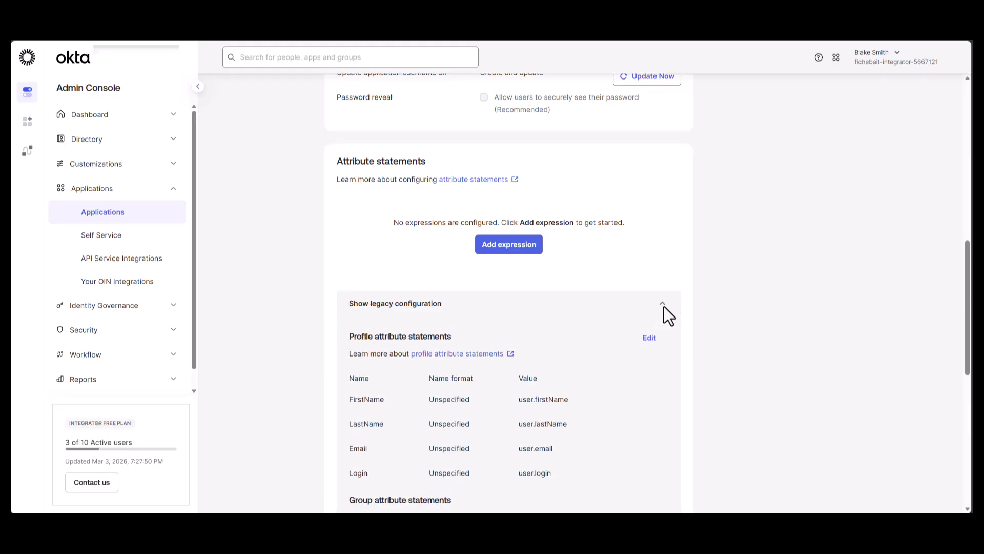
{"action": "scroll", "coordinate": [665, 312], "scroll_direction": "down", "scroll_amount": 3}
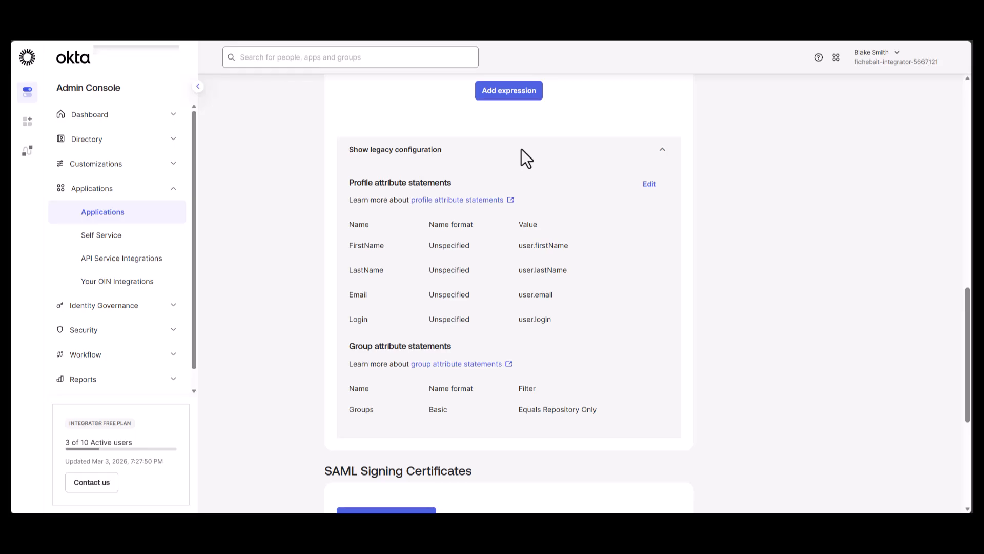
{"action": "left_click", "coordinate": [647, 186]}
{"action": "scroll", "coordinate": [701, 330], "scroll_direction": "down", "scroll_amount": 3}
{"action": "scroll", "coordinate": [701, 329], "scroll_direction": "down", "scroll_amount": 1}
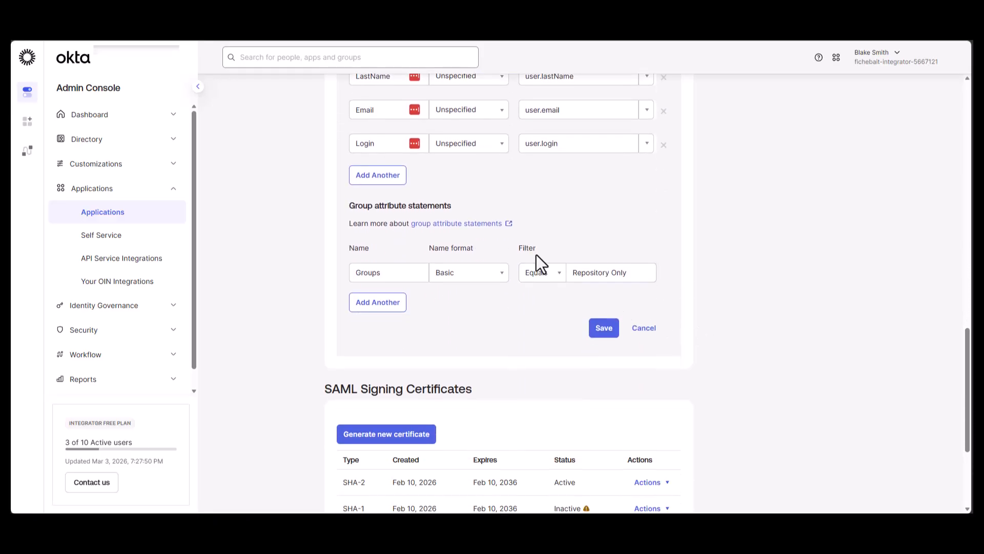
Step: Check the Groups statement's Equals Repository Only filter, then cancel without changes
{"action": "left_click", "coordinate": [402, 273]}
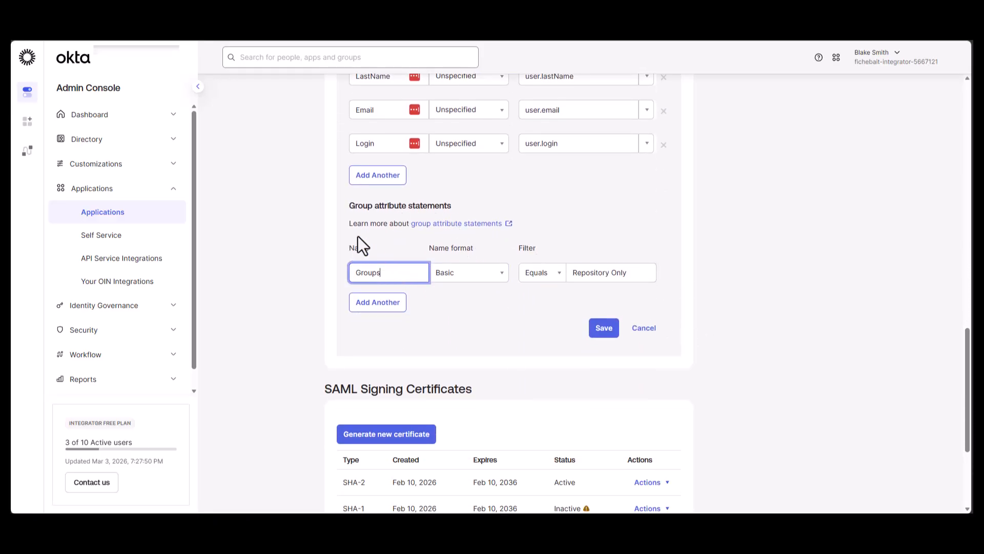
{"action": "left_click_drag", "start_coordinate": [387, 272], "coordinate": [344, 274]}
{"action": "left_click", "coordinate": [397, 277]}
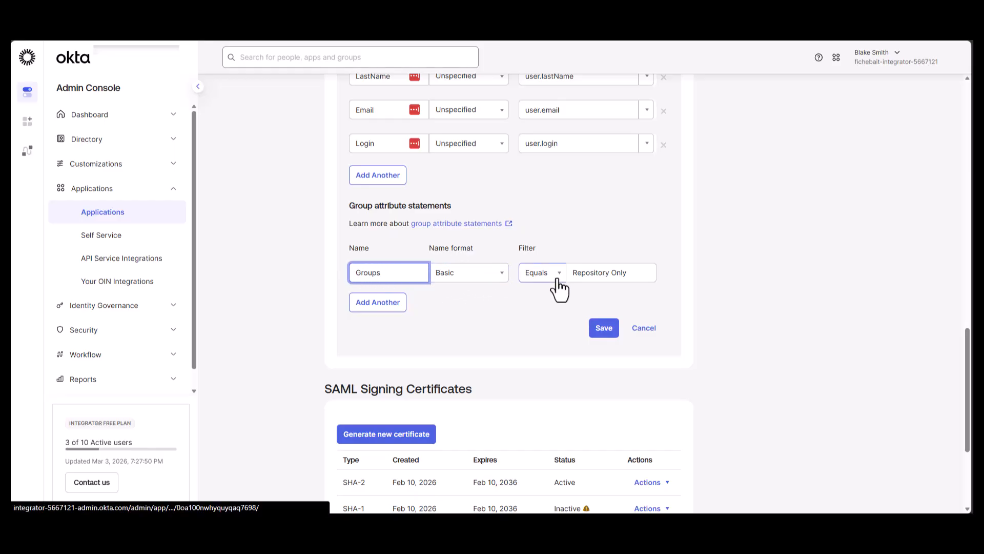
{"action": "left_click", "coordinate": [636, 273]}
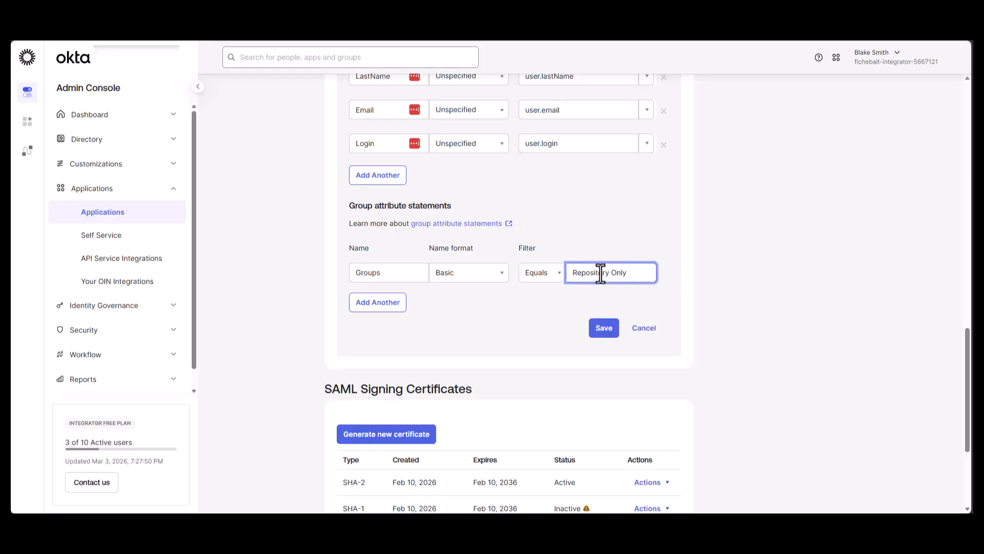
{"action": "left_click_drag", "start_coordinate": [639, 275], "coordinate": [571, 279]}
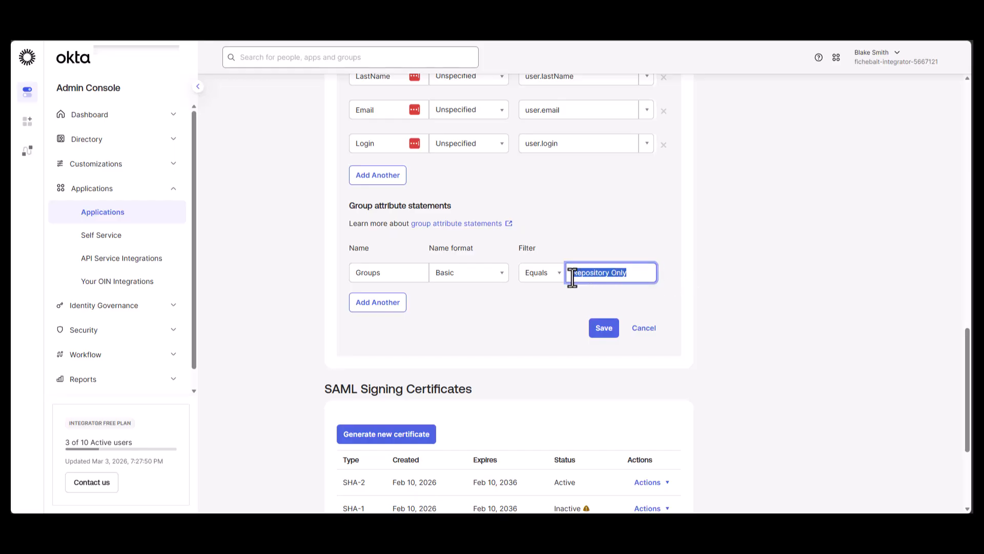
{"action": "left_click", "coordinate": [647, 276]}
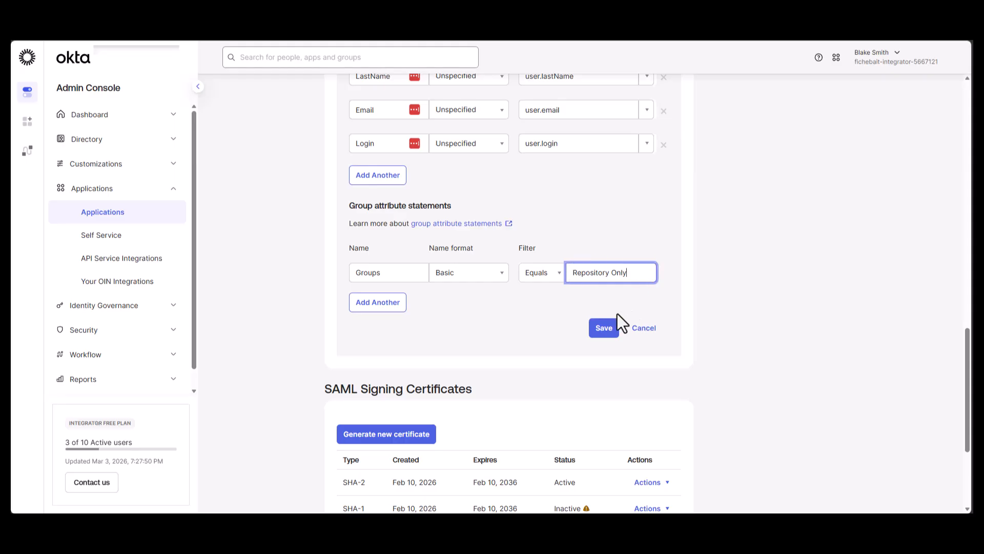
{"action": "left_click", "coordinate": [648, 329]}
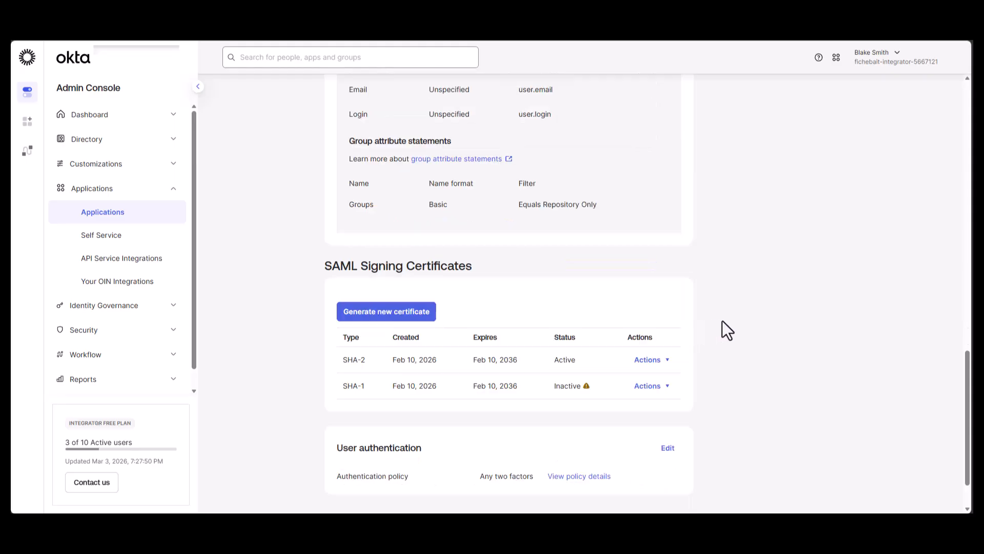
{"action": "scroll", "coordinate": [738, 322], "scroll_direction": "up", "scroll_amount": 10}
{"action": "scroll", "coordinate": [734, 320], "scroll_direction": "up", "scroll_amount": 10}
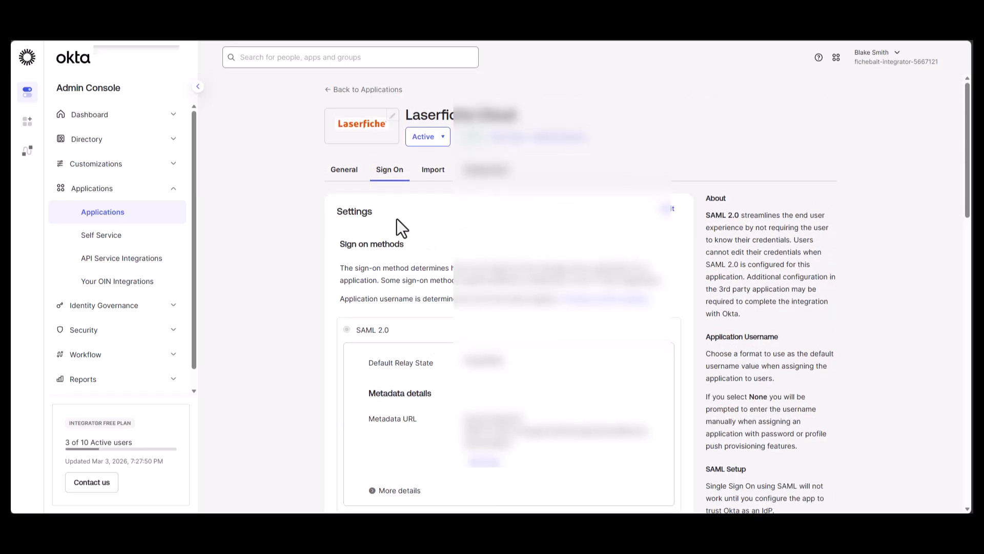
Step: Compare Laserfiche's Group mapping value Groups against Okta's legacy group statement
{"action": "left_click", "coordinate": [12, 58]}
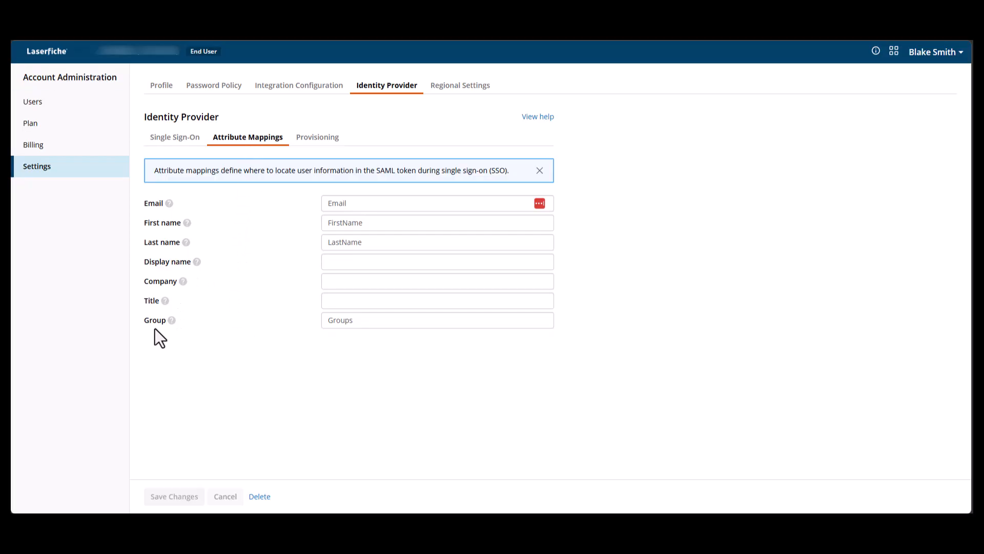
{"action": "double_click", "coordinate": [351, 322]}
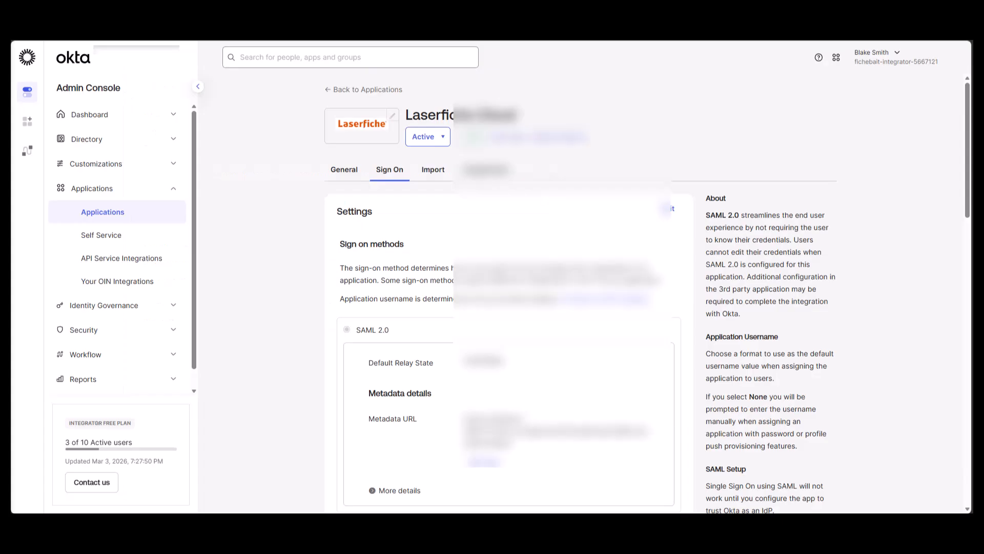
{"action": "scroll", "coordinate": [405, 310], "scroll_direction": "down", "scroll_amount": 10}
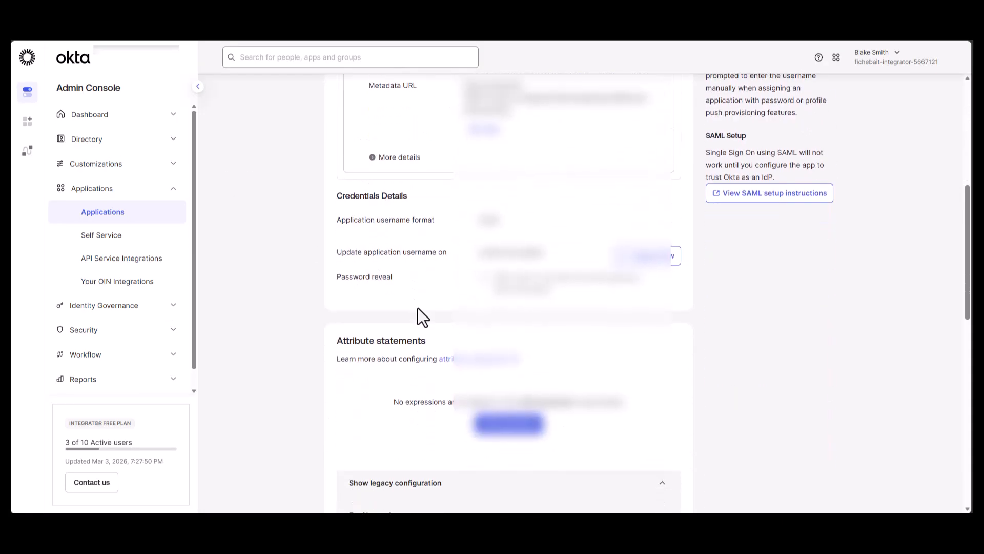
{"action": "scroll", "coordinate": [426, 311], "scroll_direction": "down", "scroll_amount": 2}
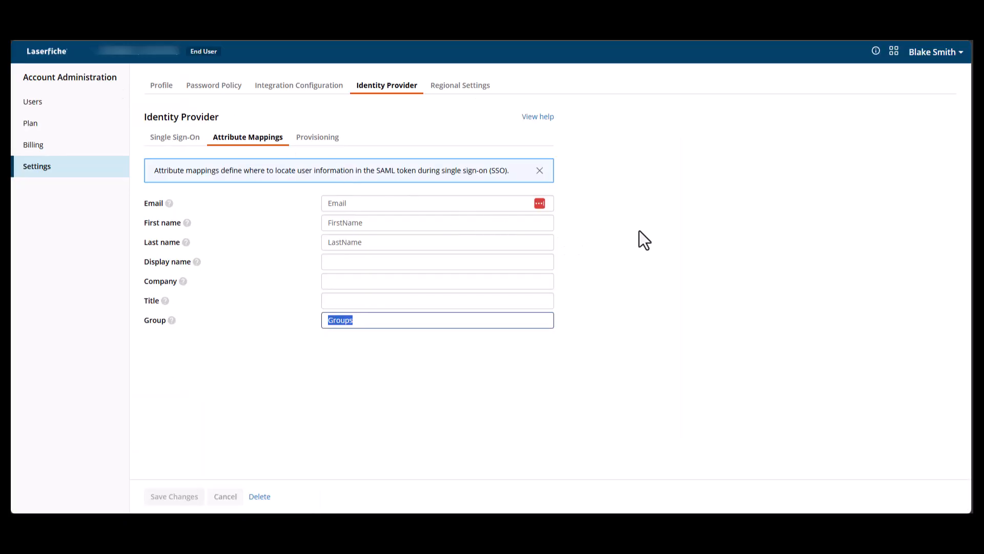
{"action": "left_click", "coordinate": [641, 230]}
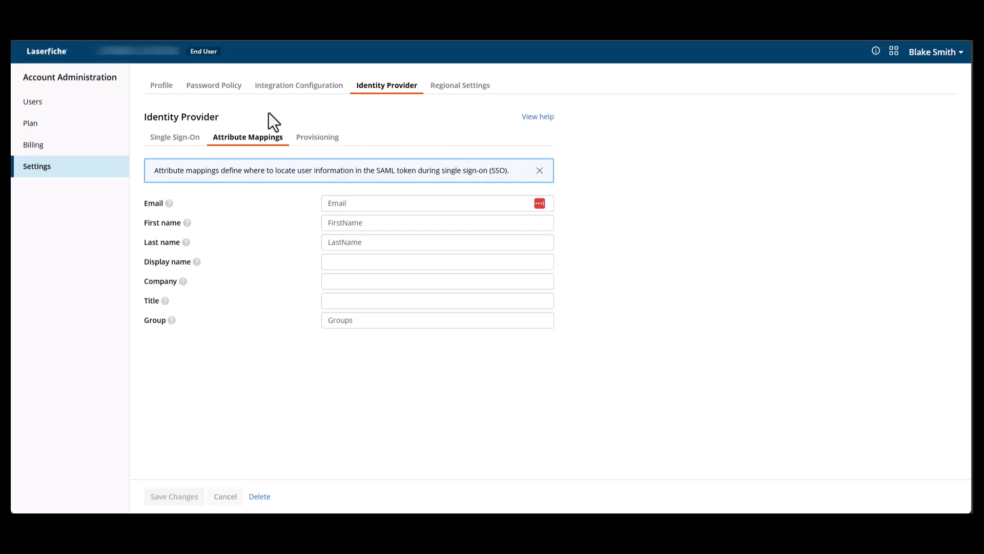
Step: Browse Laserfiche's Users pages, comparing Federated Groups with regular Groups
{"action": "left_click", "coordinate": [72, 114]}
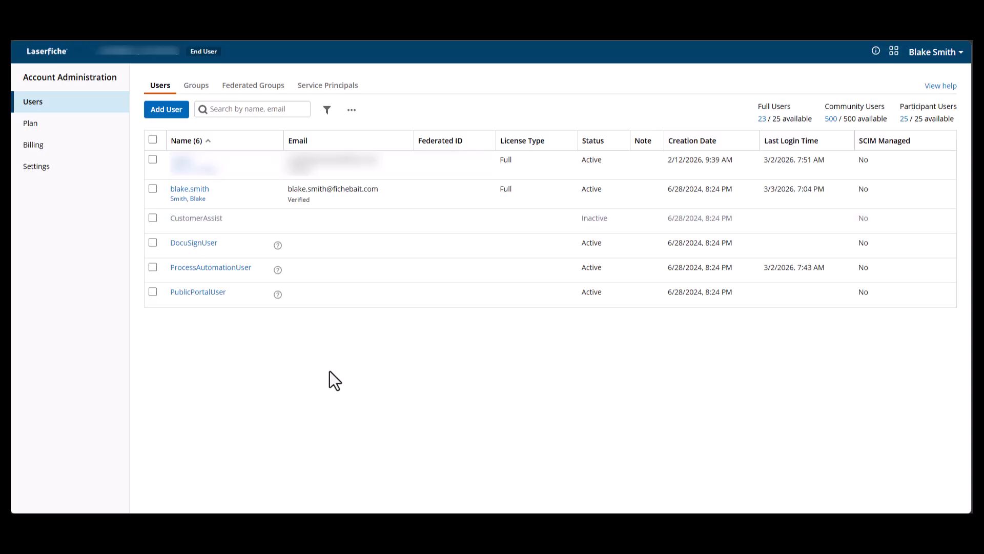
{"action": "left_click", "coordinate": [270, 94]}
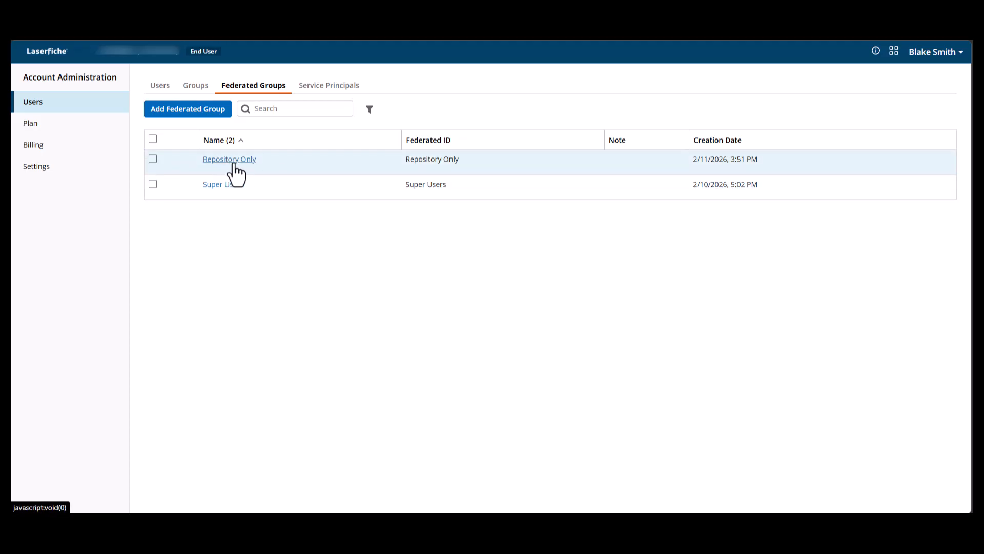
{"action": "left_click", "coordinate": [197, 88]}
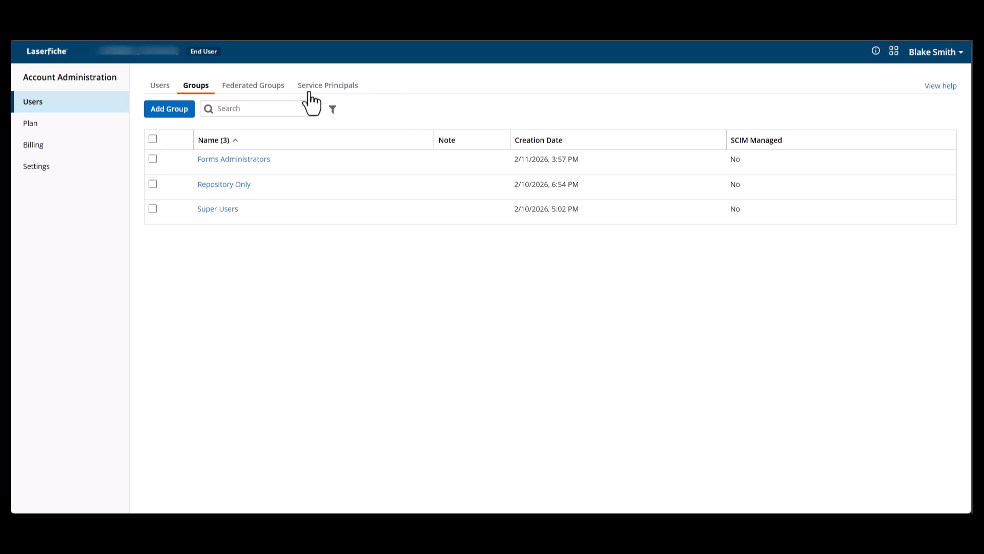
{"action": "left_click", "coordinate": [254, 85]}
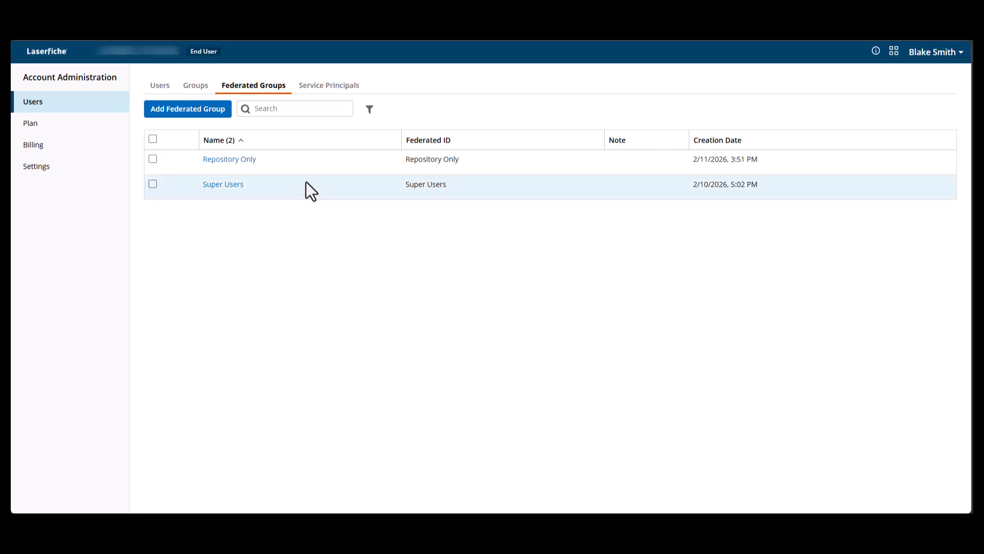
Step: Inspect the Repository Only federated group's identifier and leave it unsaved
{"action": "left_click", "coordinate": [231, 160]}
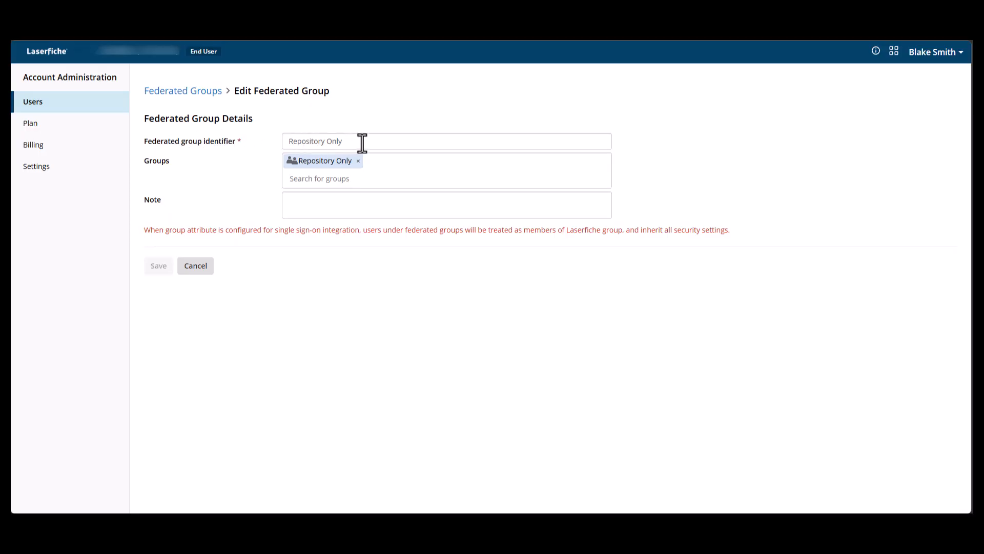
{"action": "left_click_drag", "start_coordinate": [362, 143], "coordinate": [252, 149]}
{"action": "left_click", "coordinate": [335, 143]}
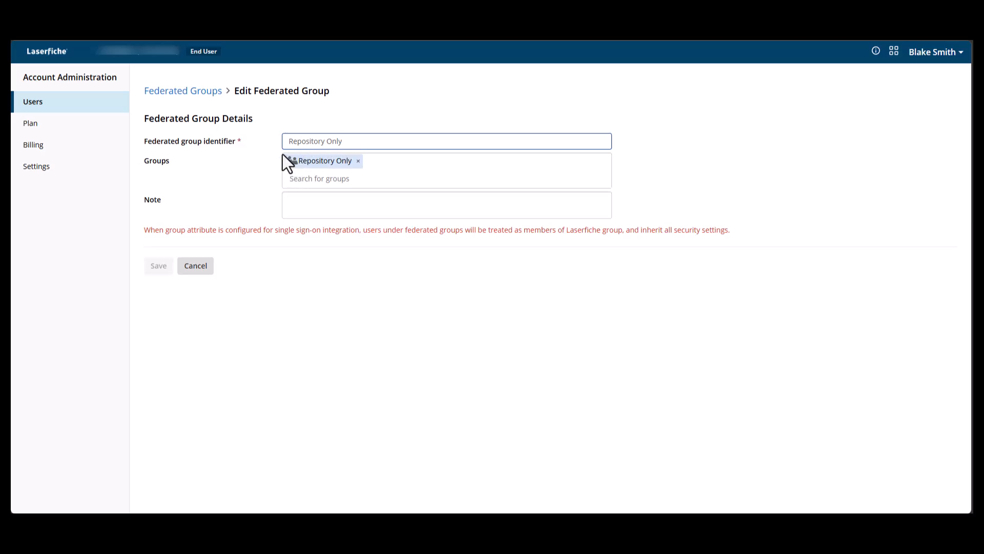
{"action": "left_click", "coordinate": [101, 106]}
{"action": "left_click", "coordinate": [203, 87]}
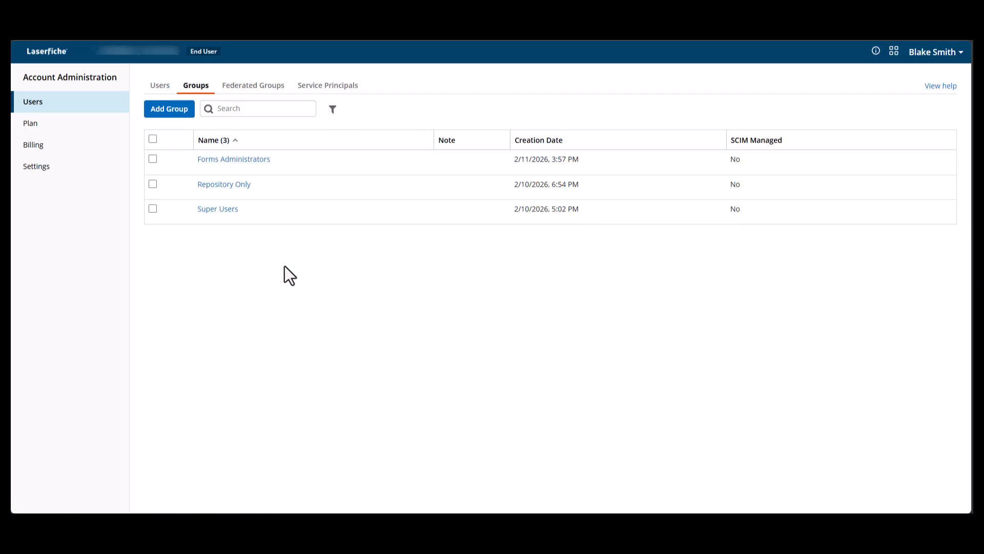
{"action": "left_click", "coordinate": [249, 88]}
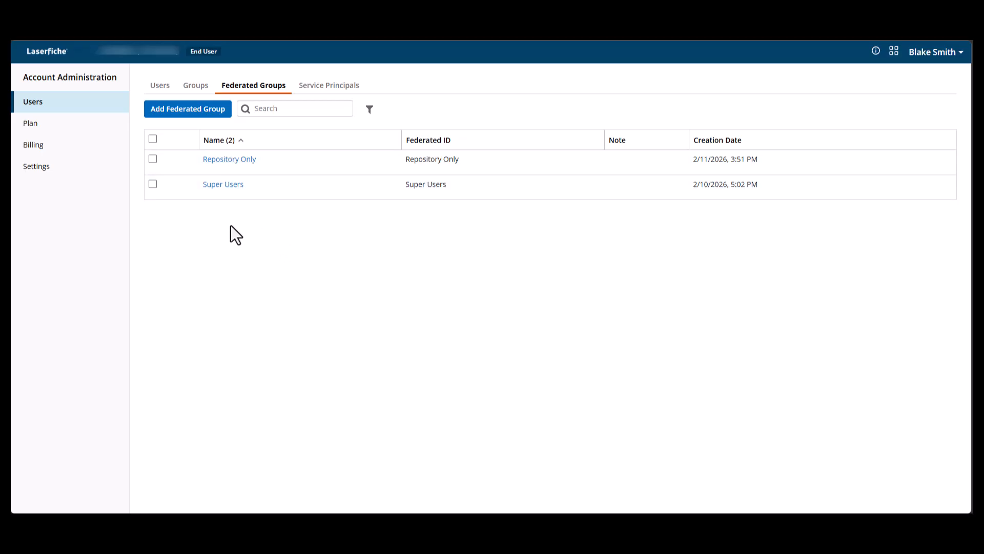
{"action": "left_click", "coordinate": [55, 169]}
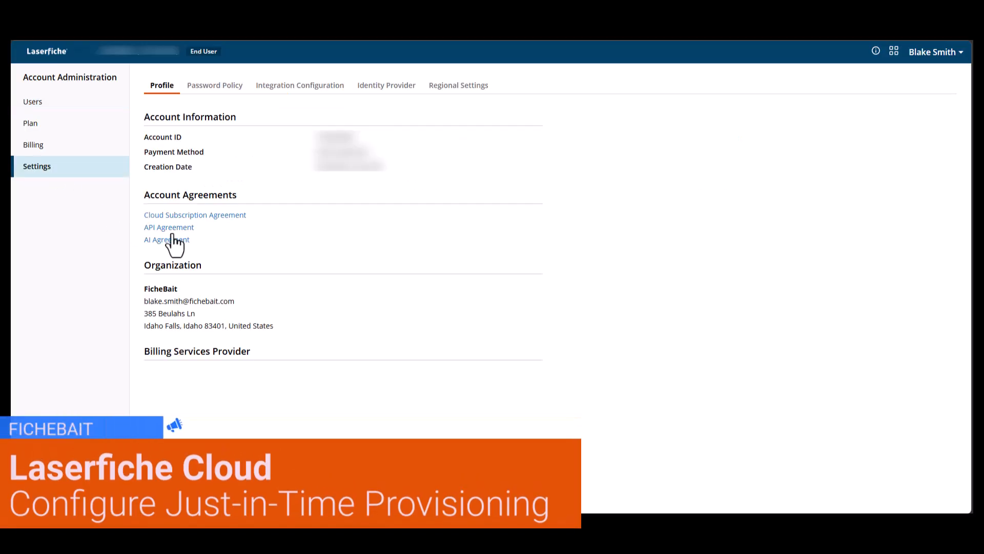
Step: Switch the identity provider provisioning method to Just-in-time and save it
{"action": "left_click", "coordinate": [390, 89]}
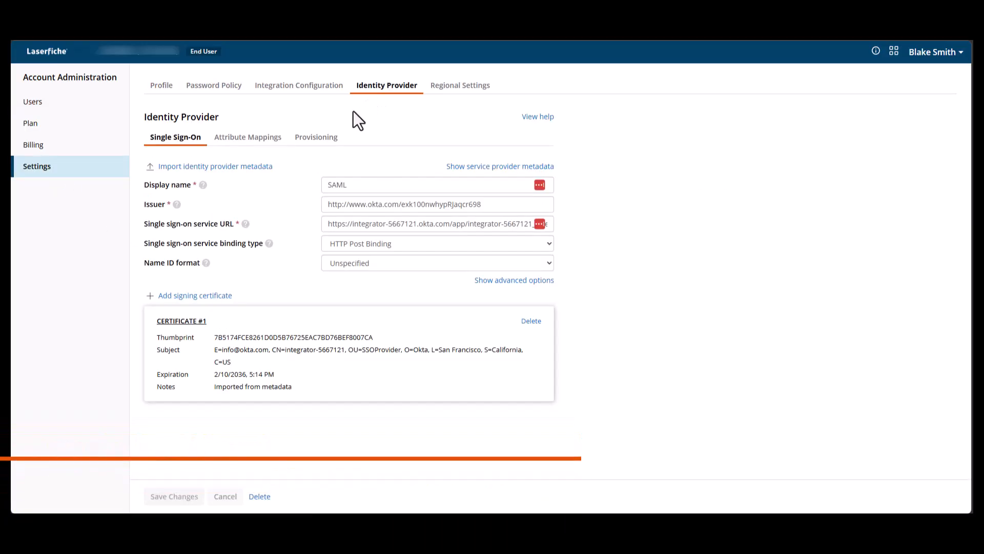
{"action": "left_click", "coordinate": [333, 140]}
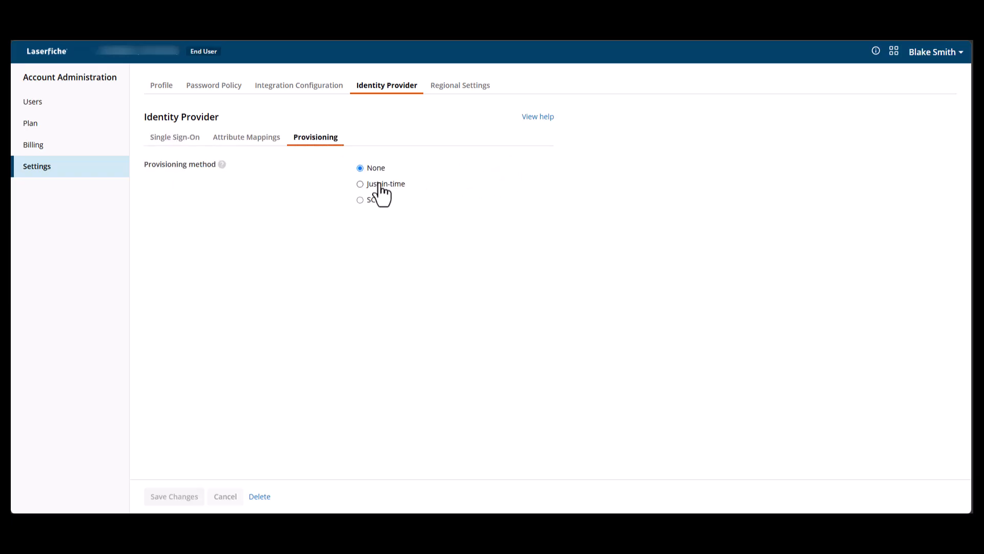
{"action": "left_click", "coordinate": [361, 185]}
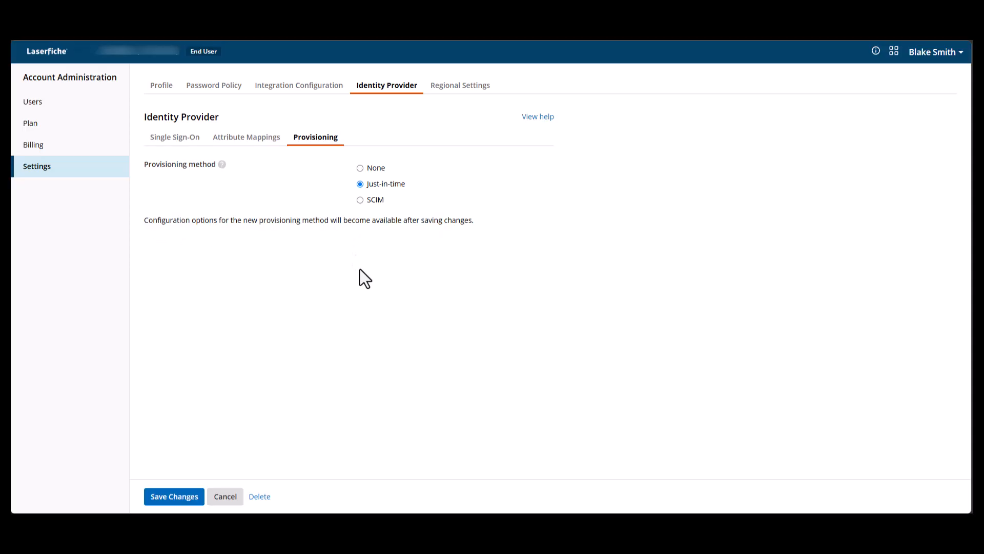
{"action": "left_click", "coordinate": [196, 504]}
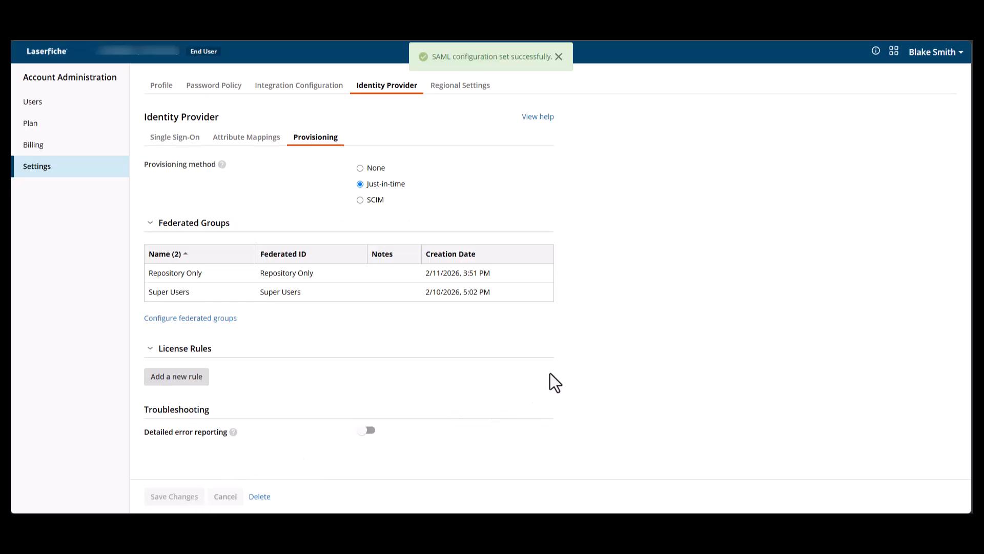
{"action": "left_click", "coordinate": [561, 58]}
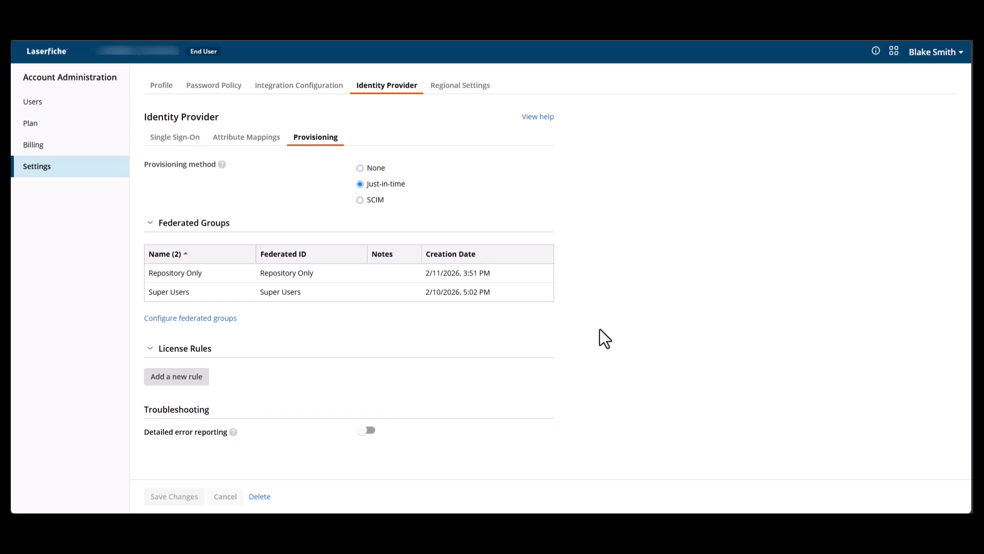
Step: Add license rule 1 giving the Repository Only group a Full license
{"action": "left_click", "coordinate": [169, 378]}
{"action": "left_click", "coordinate": [334, 393]}
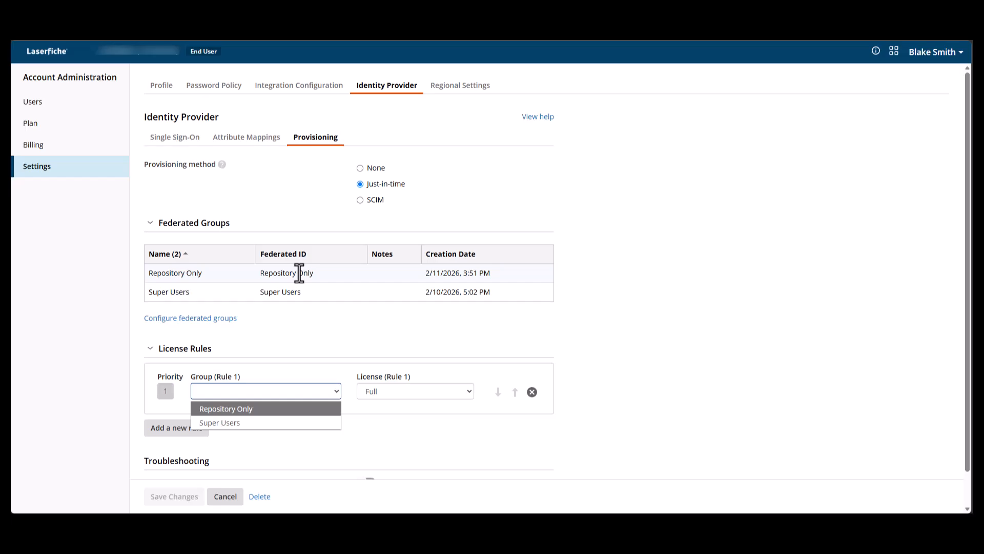
{"action": "left_click", "coordinate": [266, 408]}
{"action": "left_click", "coordinate": [451, 393]}
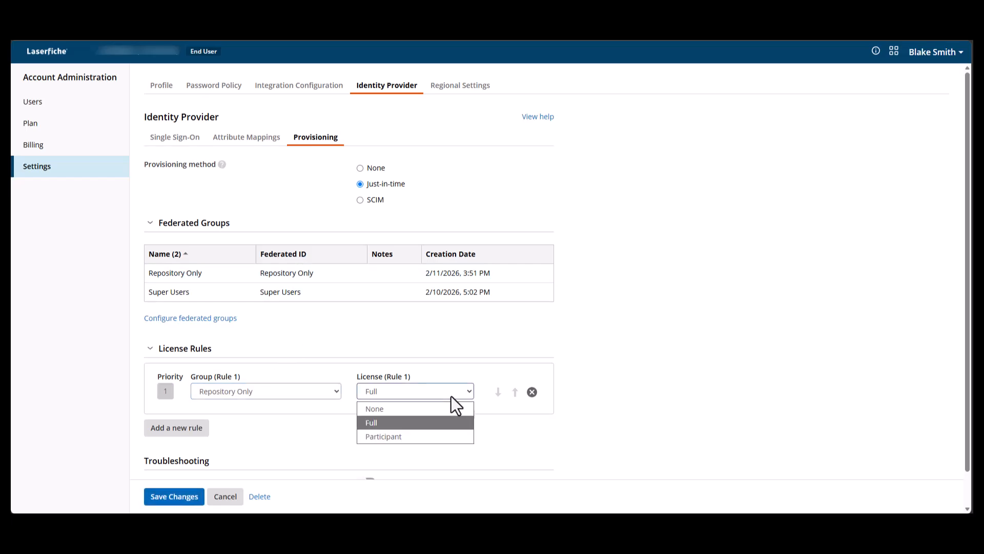
{"action": "left_click", "coordinate": [457, 425]}
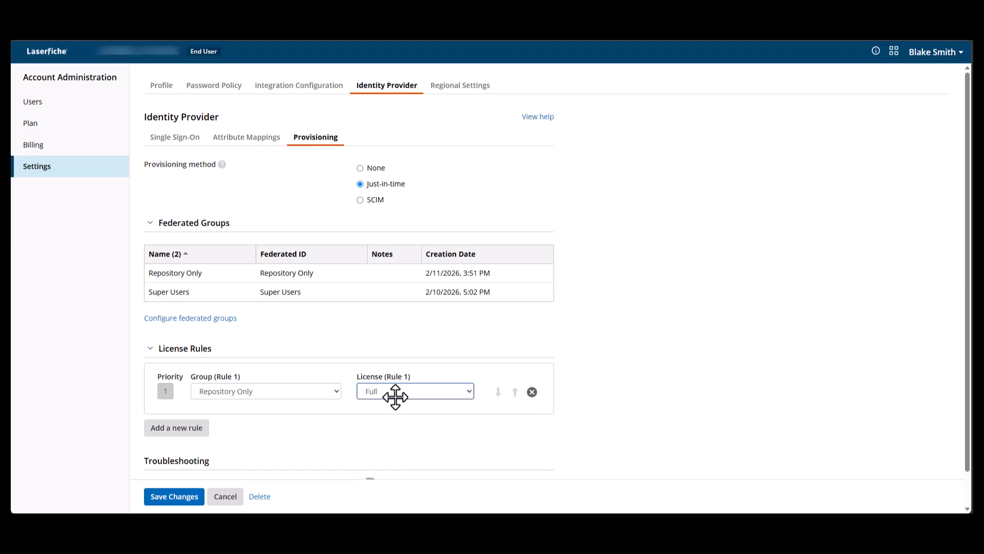
{"action": "scroll", "coordinate": [598, 375], "scroll_direction": "down", "scroll_amount": 2}
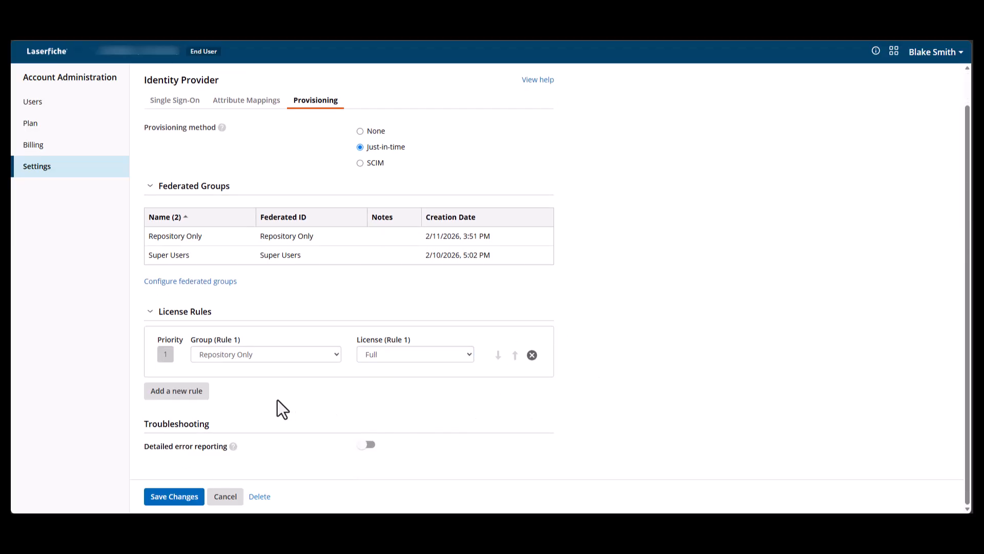
Step: Remove an empty second rule and save the provisioning settings
{"action": "left_click", "coordinate": [198, 394]}
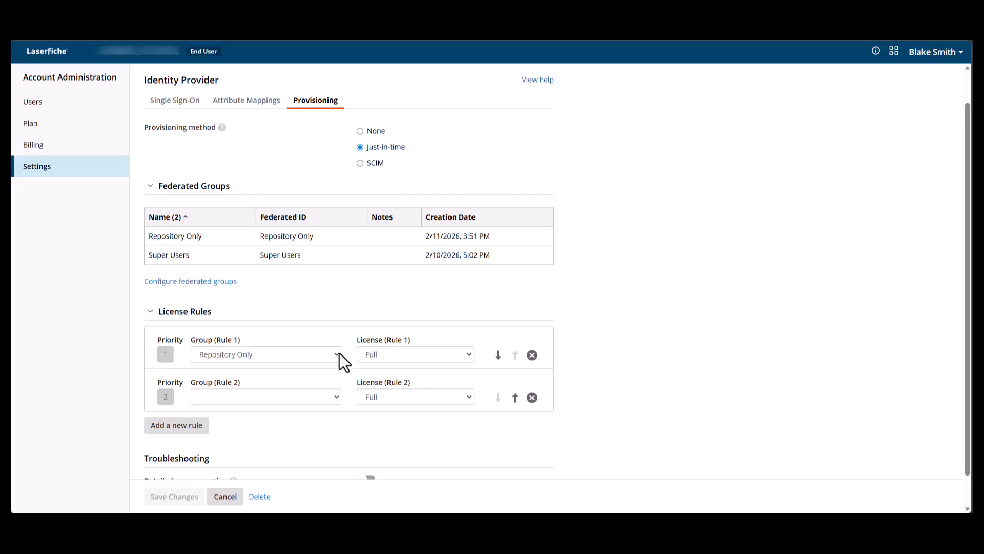
{"action": "left_click", "coordinate": [532, 398]}
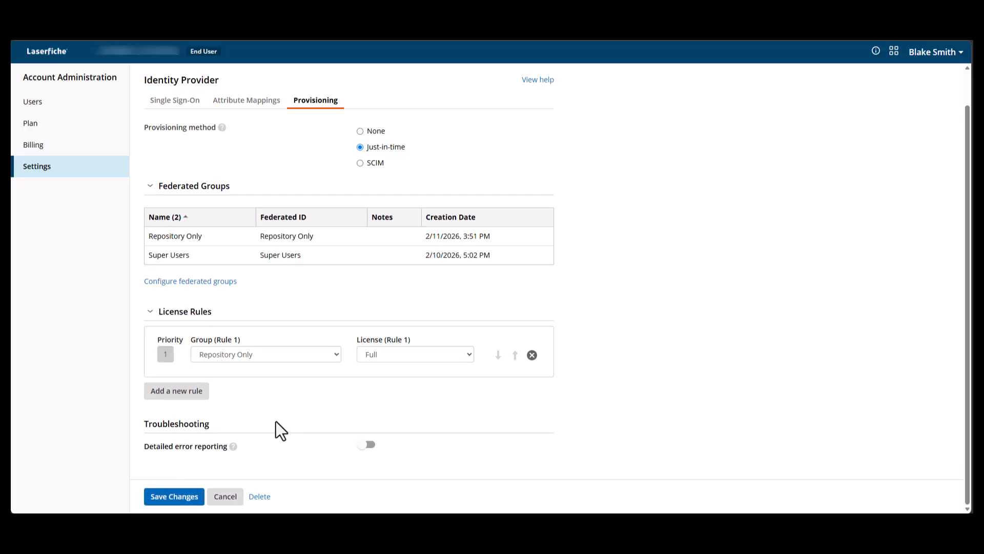
{"action": "left_click", "coordinate": [183, 496]}
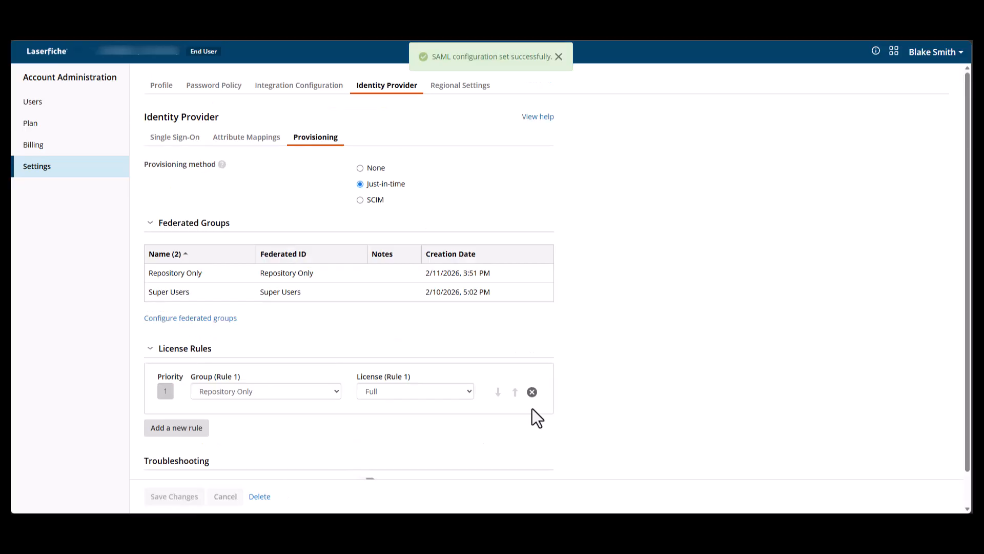
{"action": "scroll", "coordinate": [622, 375], "scroll_direction": "down", "scroll_amount": 1}
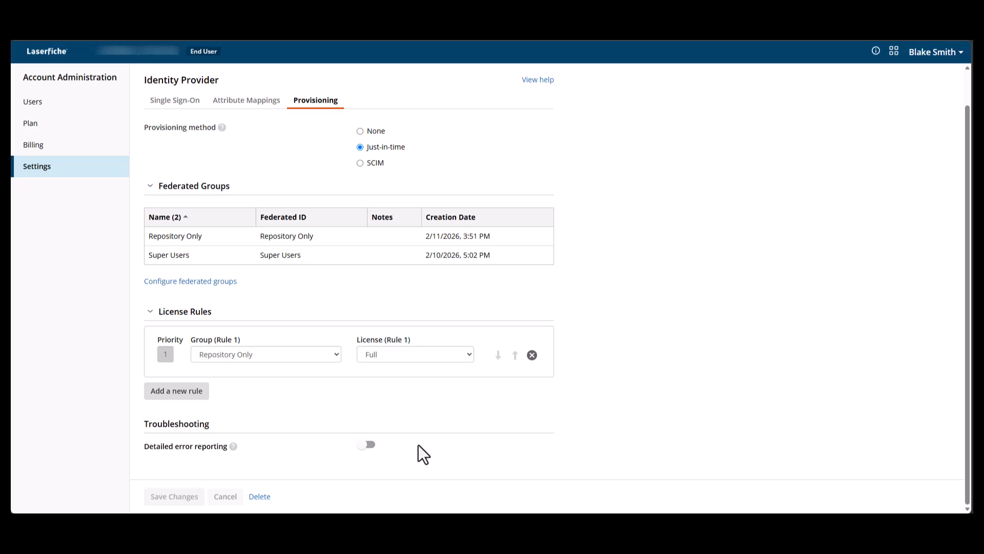
{"action": "scroll", "coordinate": [636, 340], "scroll_direction": "up", "scroll_amount": 1}
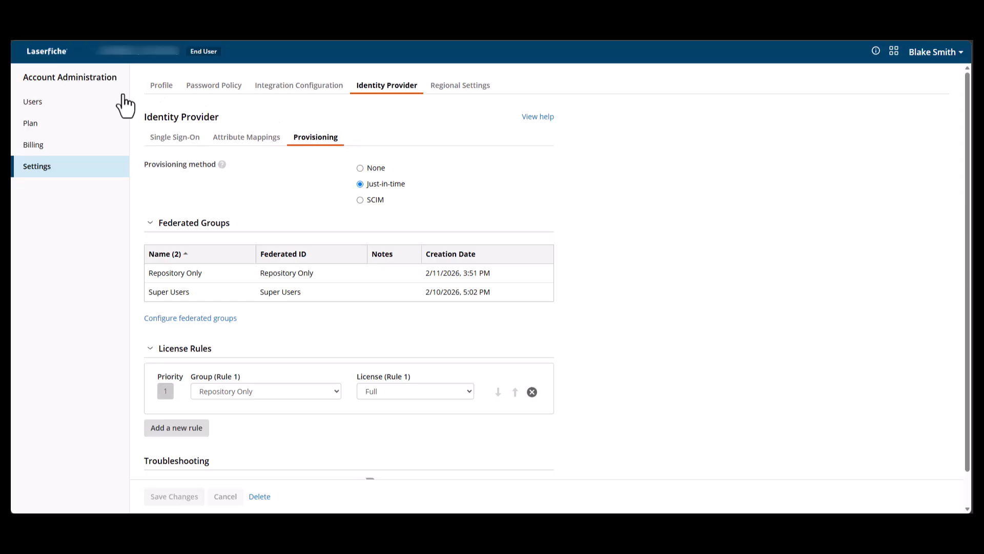
{"action": "left_click", "coordinate": [11, 85]}
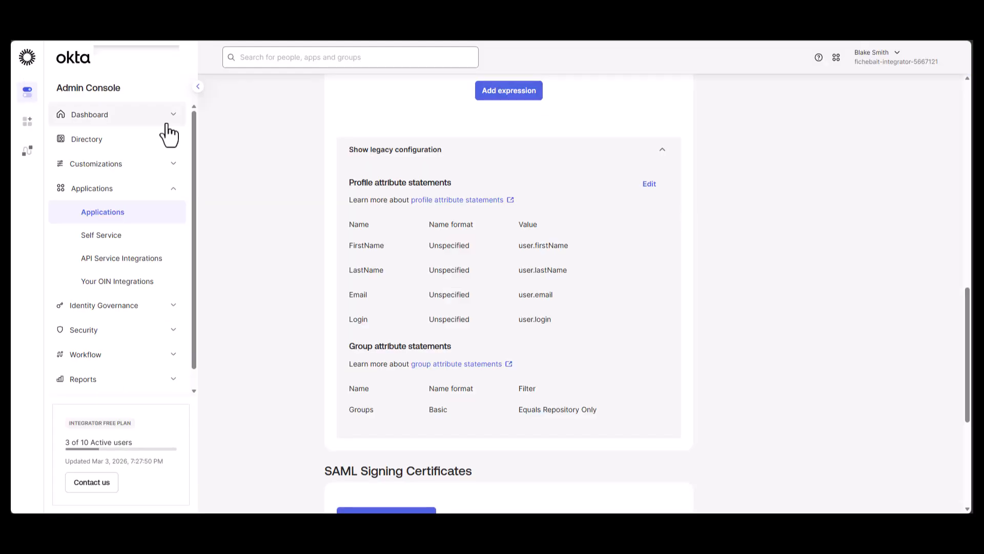
{"action": "left_click", "coordinate": [169, 149]}
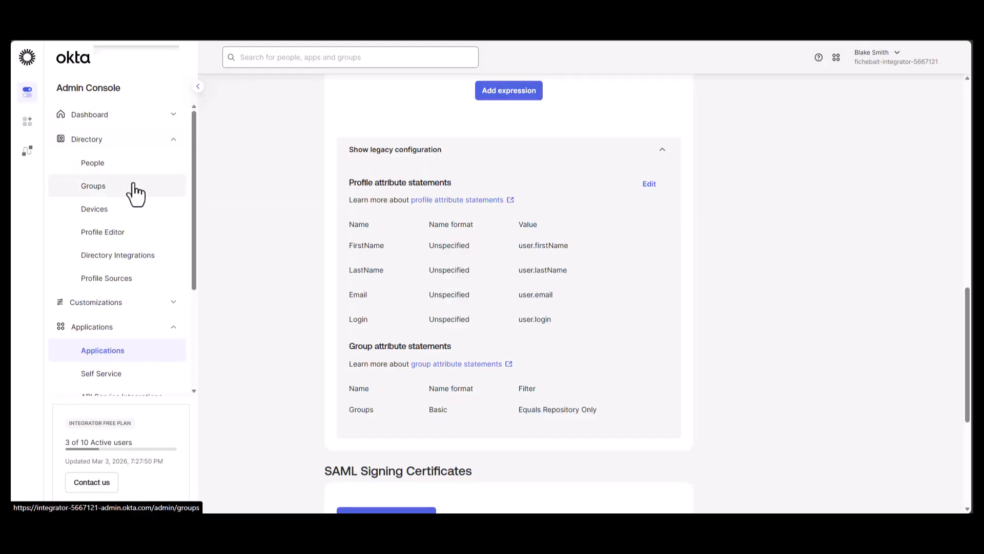
{"action": "left_click", "coordinate": [127, 164]}
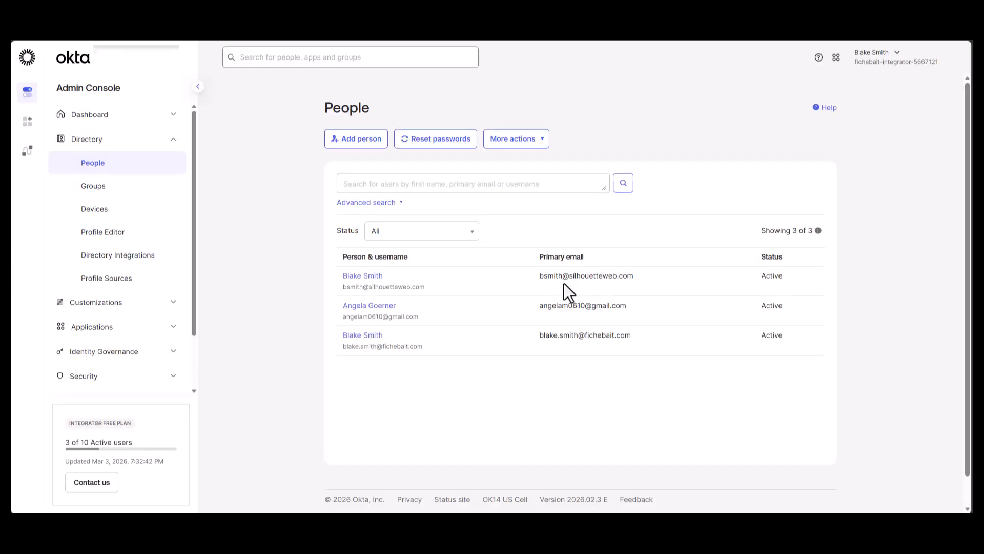
{"action": "left_click_drag", "start_coordinate": [539, 277], "coordinate": [633, 279]}
{"action": "left_click", "coordinate": [584, 279]}
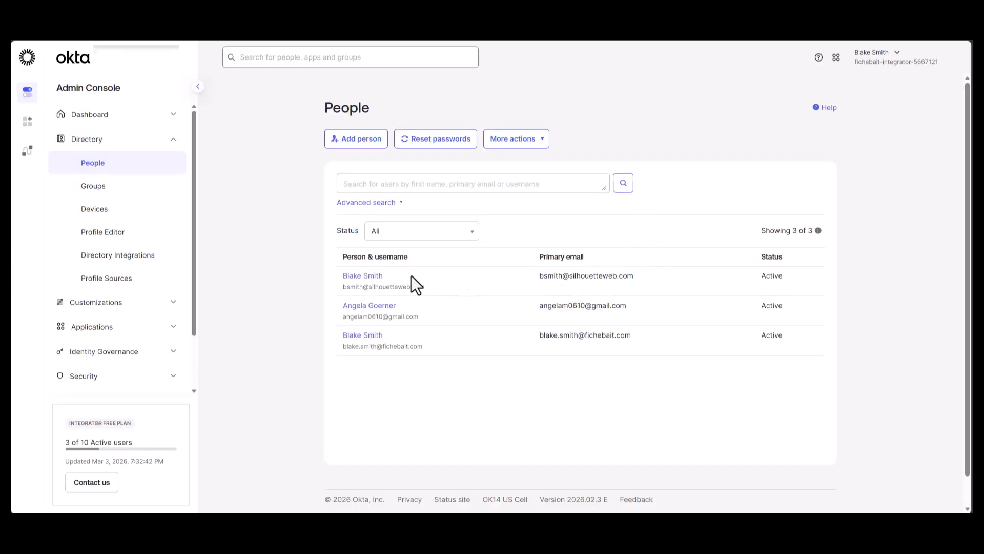
{"action": "left_click", "coordinate": [372, 276]}
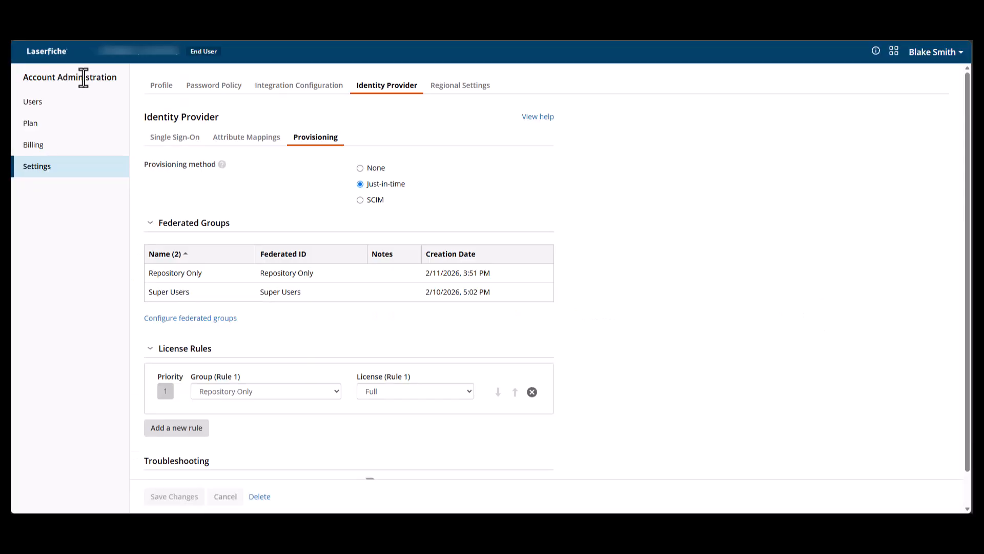
Step: Open the Laserfiche Users list, then a new Edge InPrivate window
{"action": "left_click", "coordinate": [78, 102]}
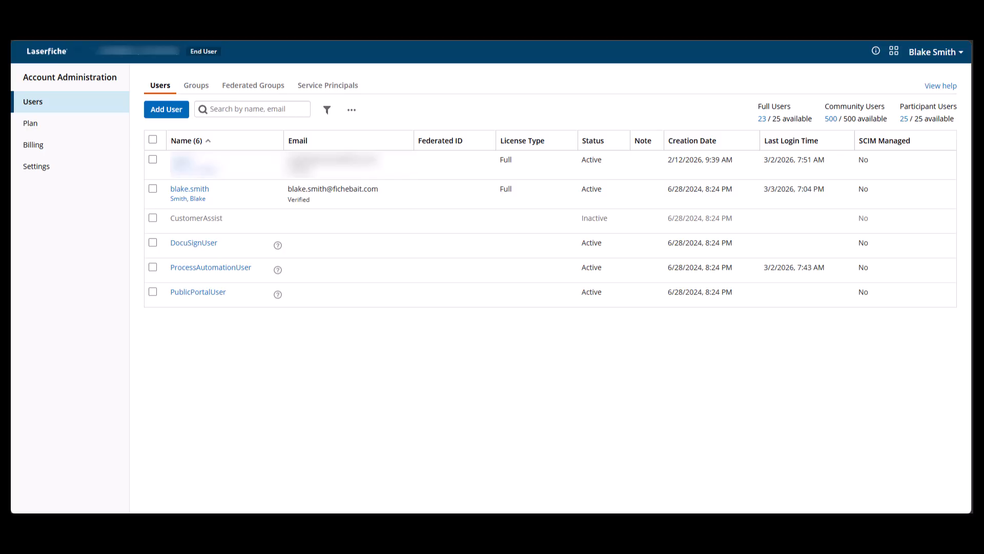
{"action": "left_click", "coordinate": [932, 41]}
{"action": "left_click", "coordinate": [907, 65]}
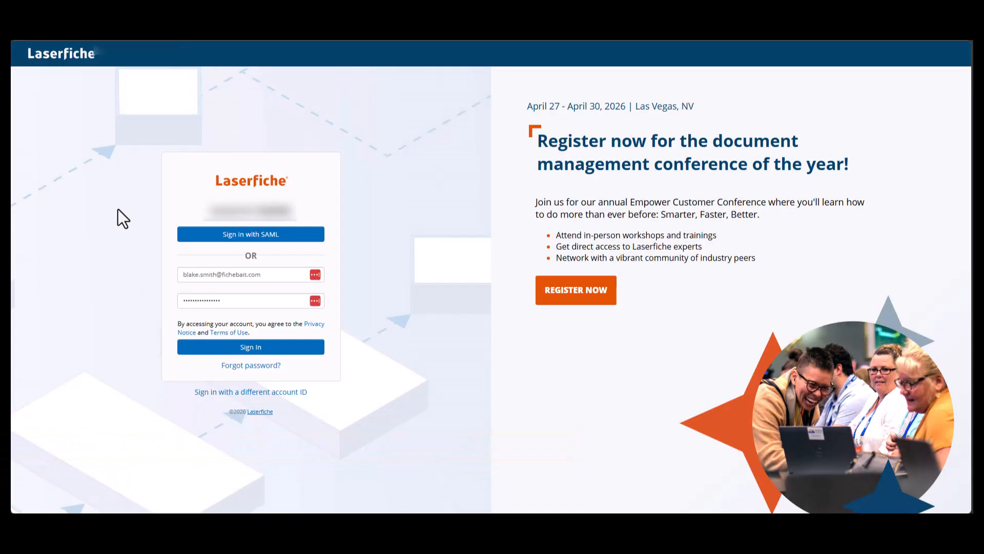
Step: Start SAML sign-in and autofill the second test user's username
{"action": "left_click", "coordinate": [262, 236]}
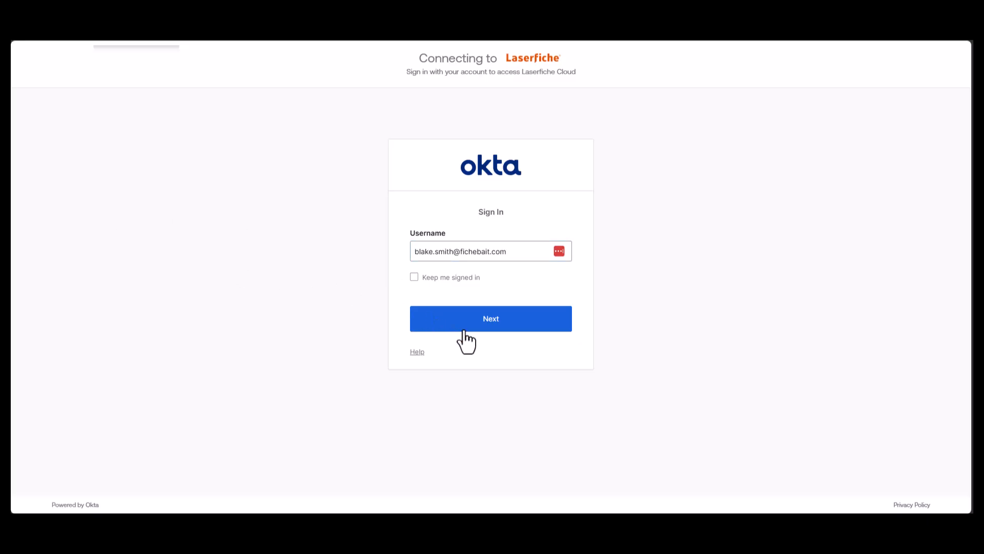
{"action": "left_click", "coordinate": [509, 251]}
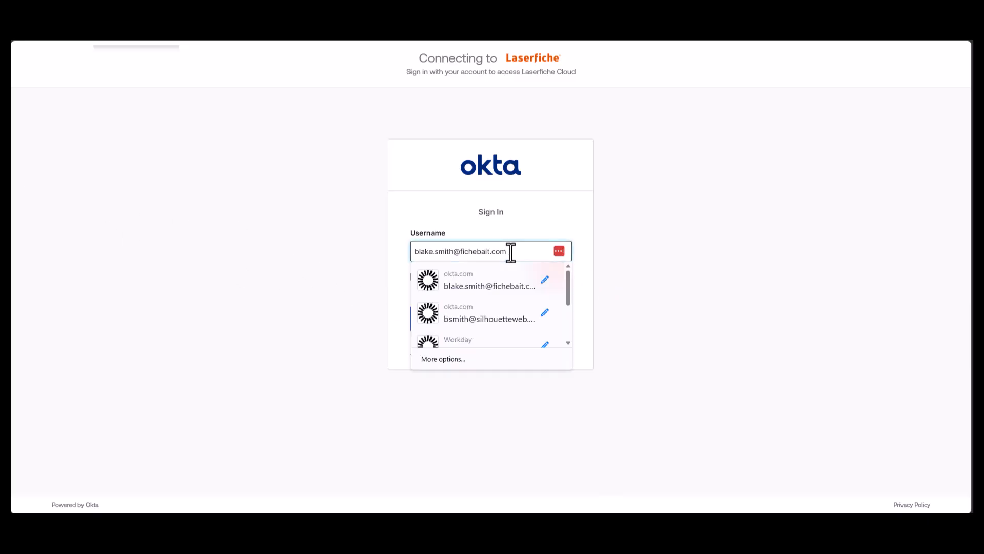
{"action": "left_click", "coordinate": [487, 315]}
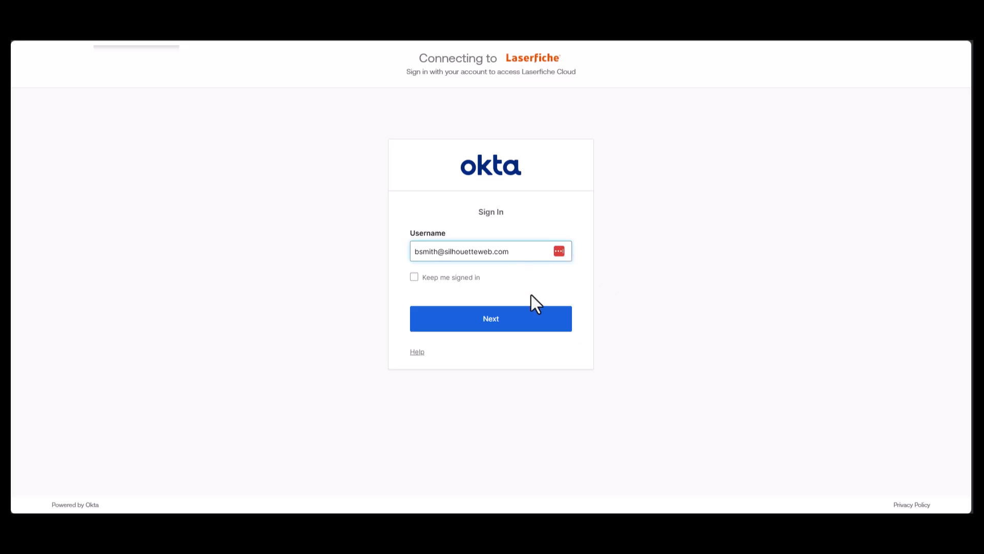
{"action": "left_click", "coordinate": [532, 317]}
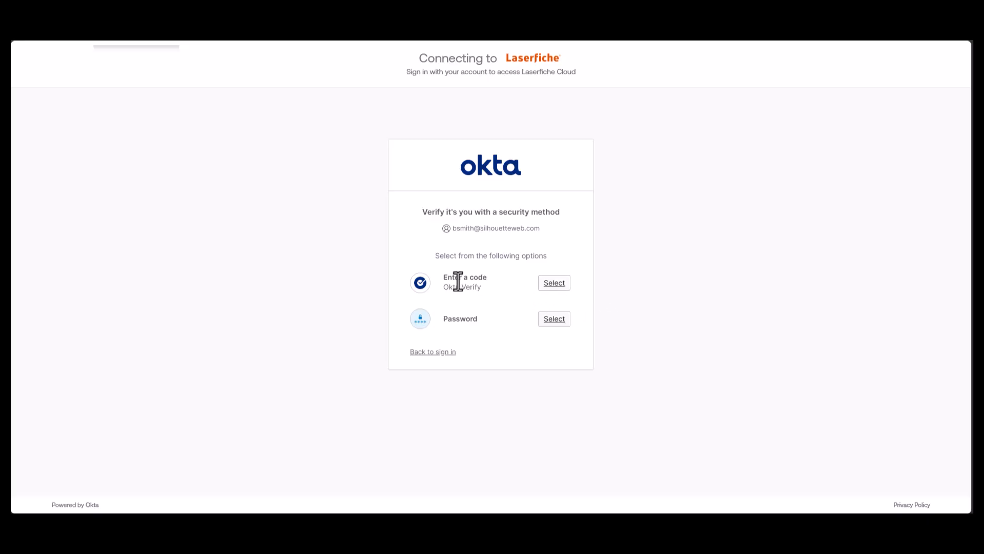
Step: Verify with an Okta Verify code and the user's password
{"action": "left_click", "coordinate": [549, 283]}
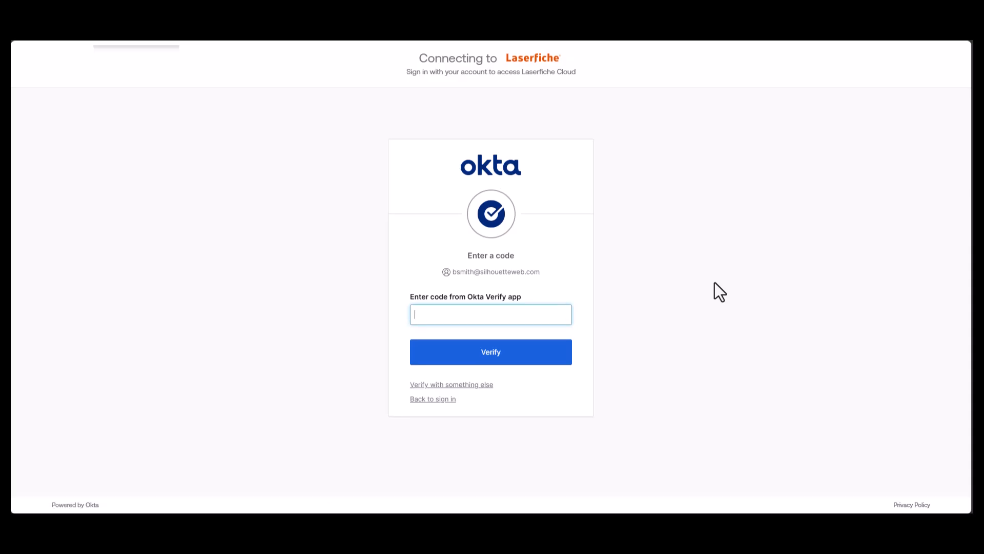
{"action": "left_click", "coordinate": [511, 358]}
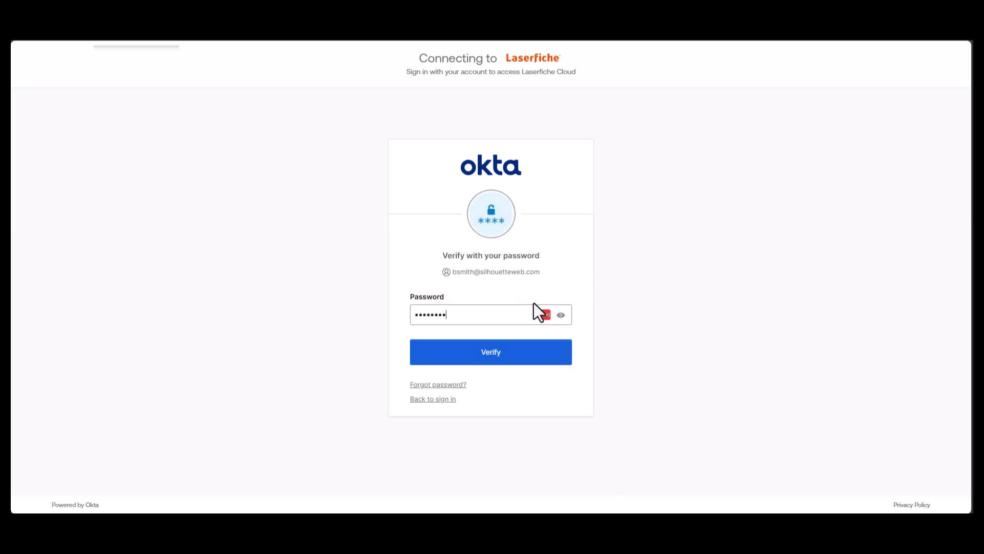
{"action": "left_click", "coordinate": [522, 359]}
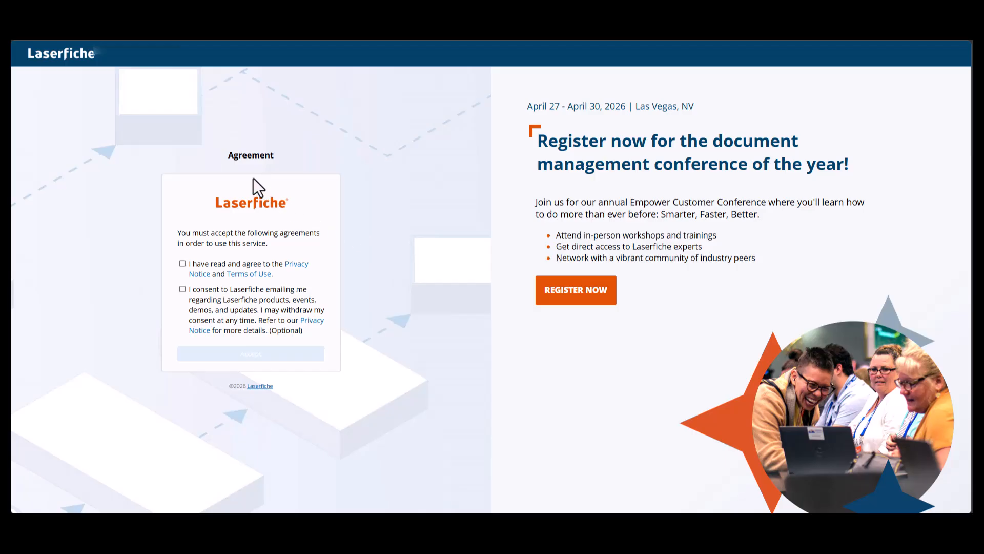
Step: Agree to the privacy notice and terms for the new user and accept them
{"action": "left_click", "coordinate": [186, 266]}
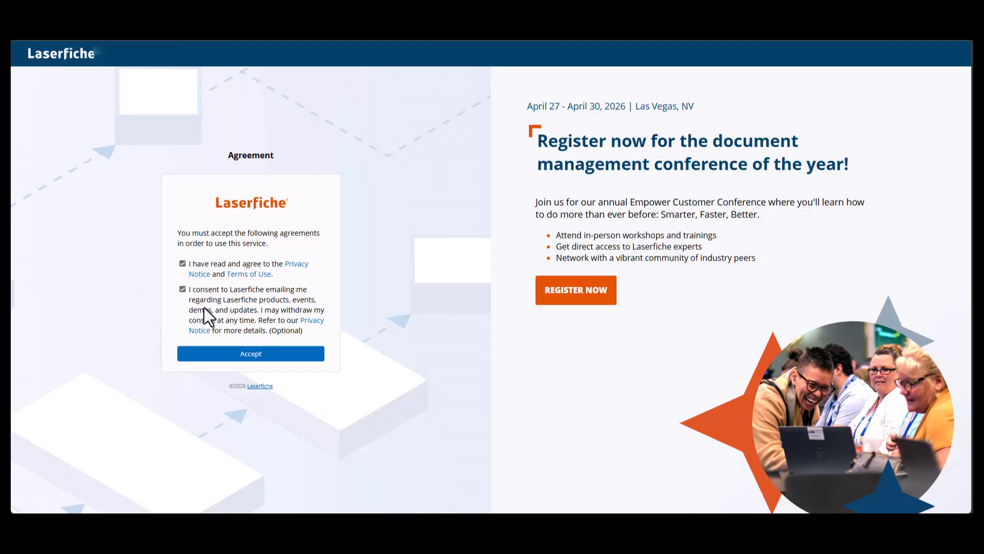
{"action": "left_click", "coordinate": [270, 357]}
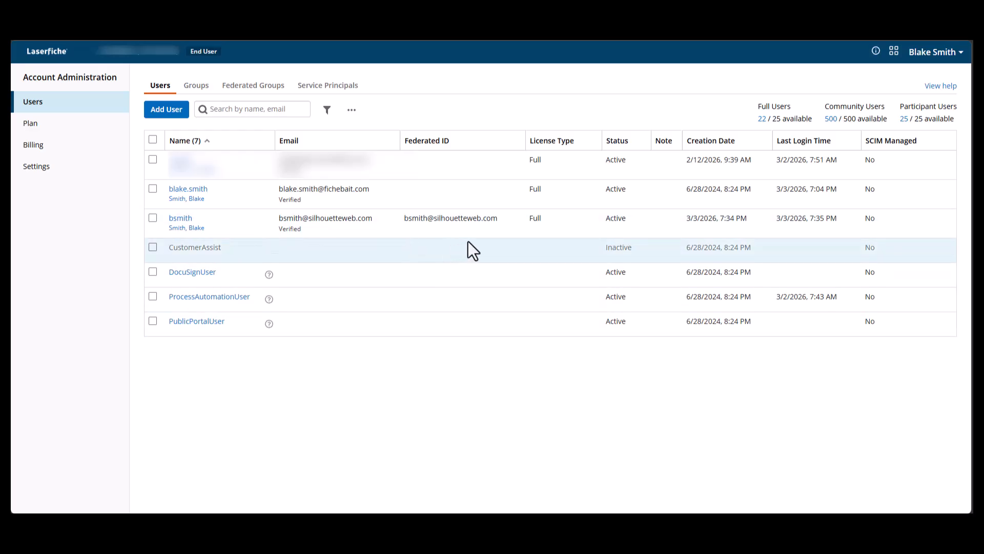
Step: Select and deselect the new federated user's row alongside the existing user rows to compare them
{"action": "double_click", "coordinate": [538, 220]}
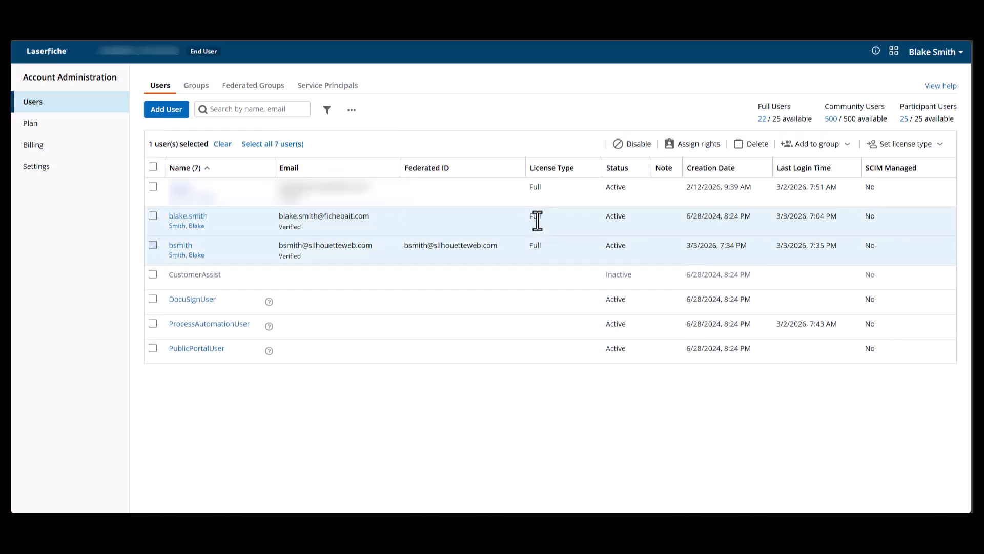
{"action": "left_click", "coordinate": [540, 245]}
{"action": "left_click", "coordinate": [539, 245]}
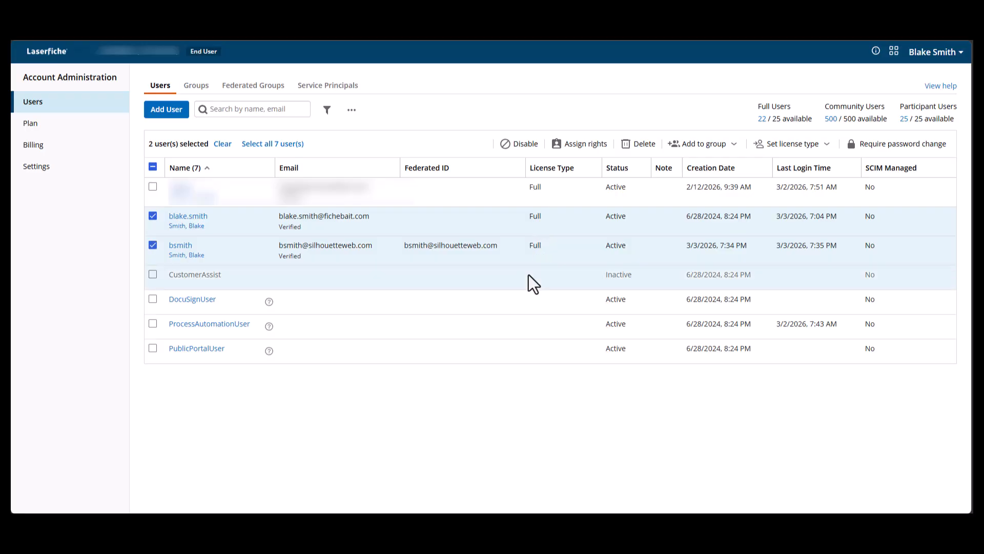
{"action": "left_click", "coordinate": [536, 246]}
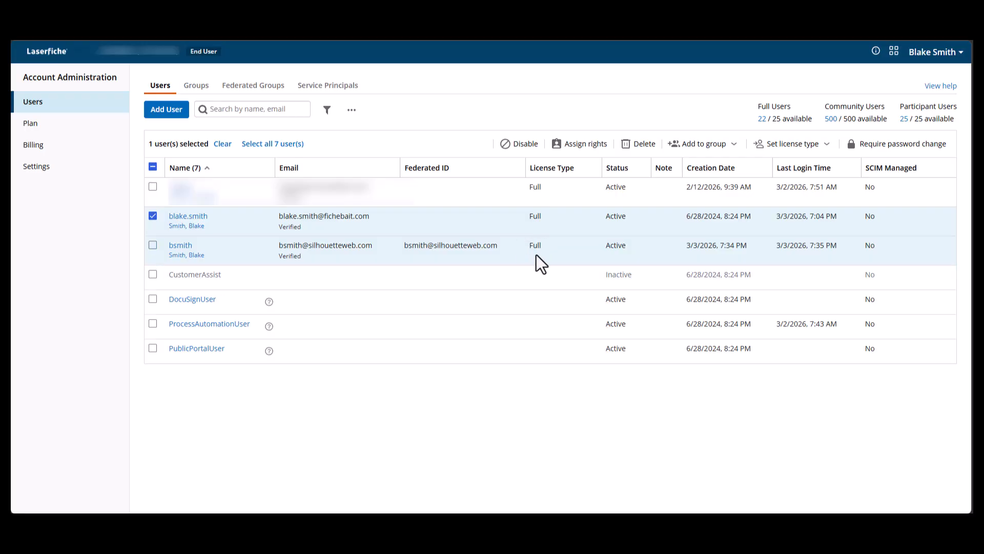